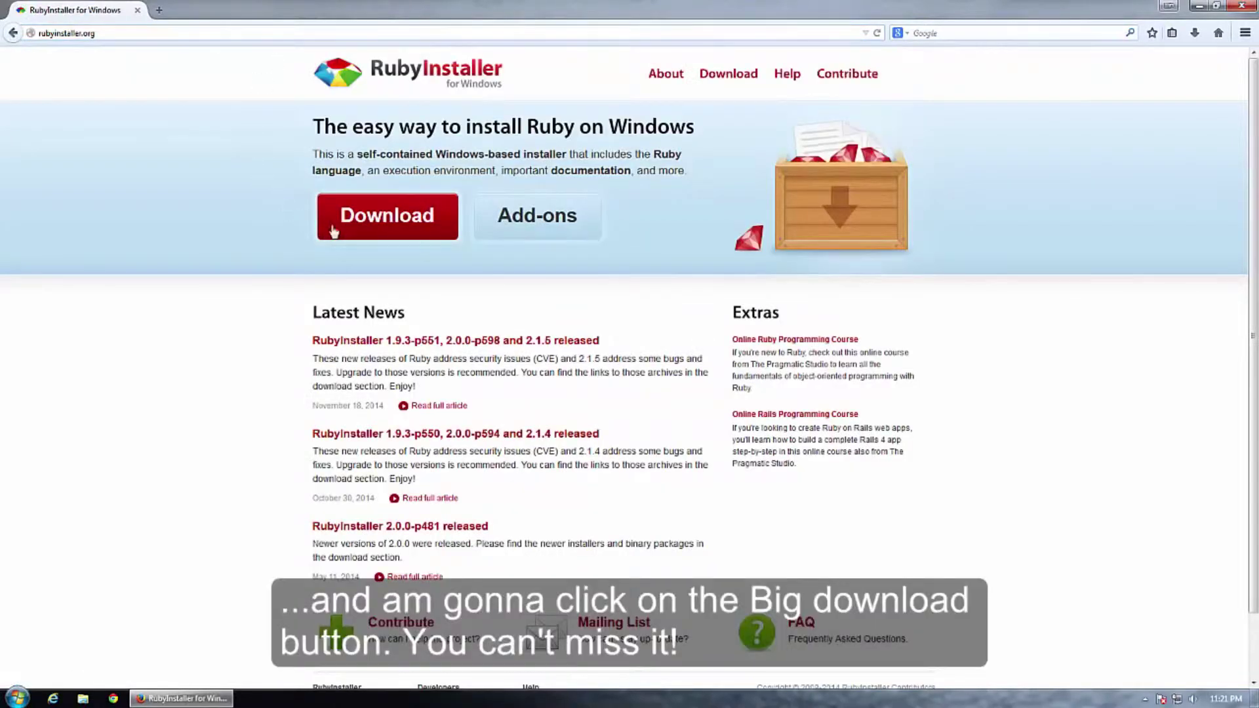
- Download the 64-bit Ruby 2.1.5 installer from the RubyInstaller downloads page and save the file
click(394, 219)
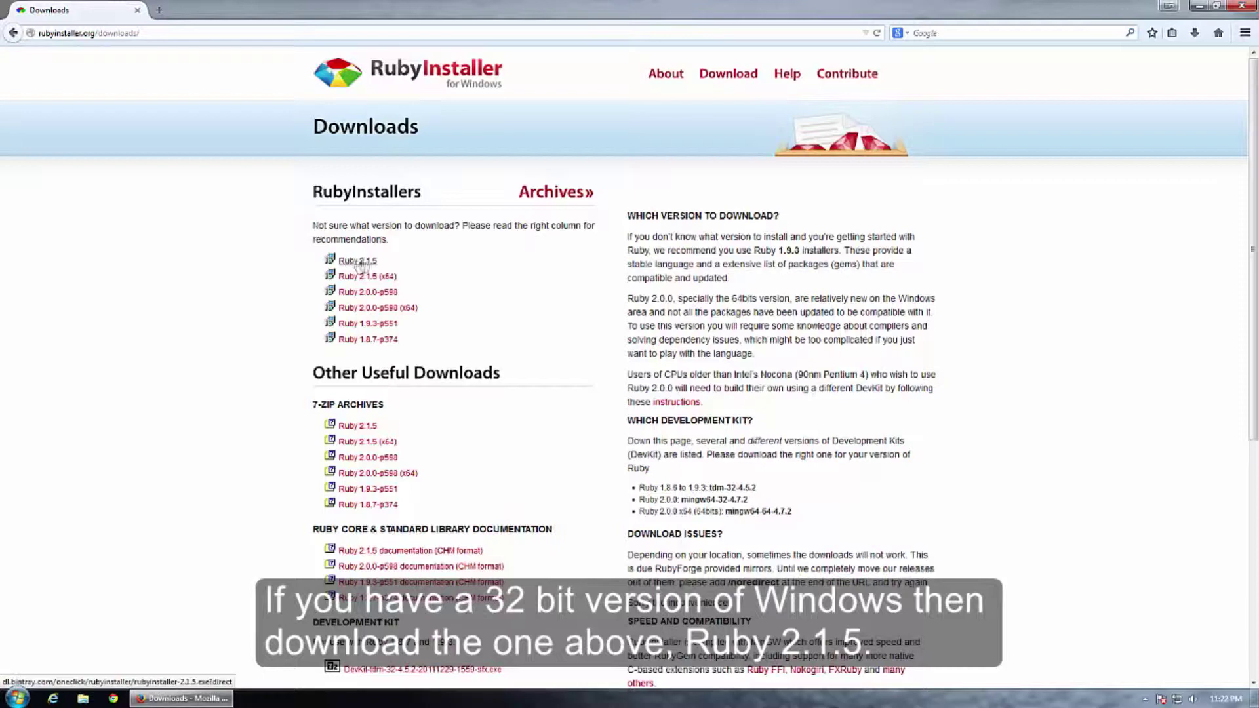
click(386, 282)
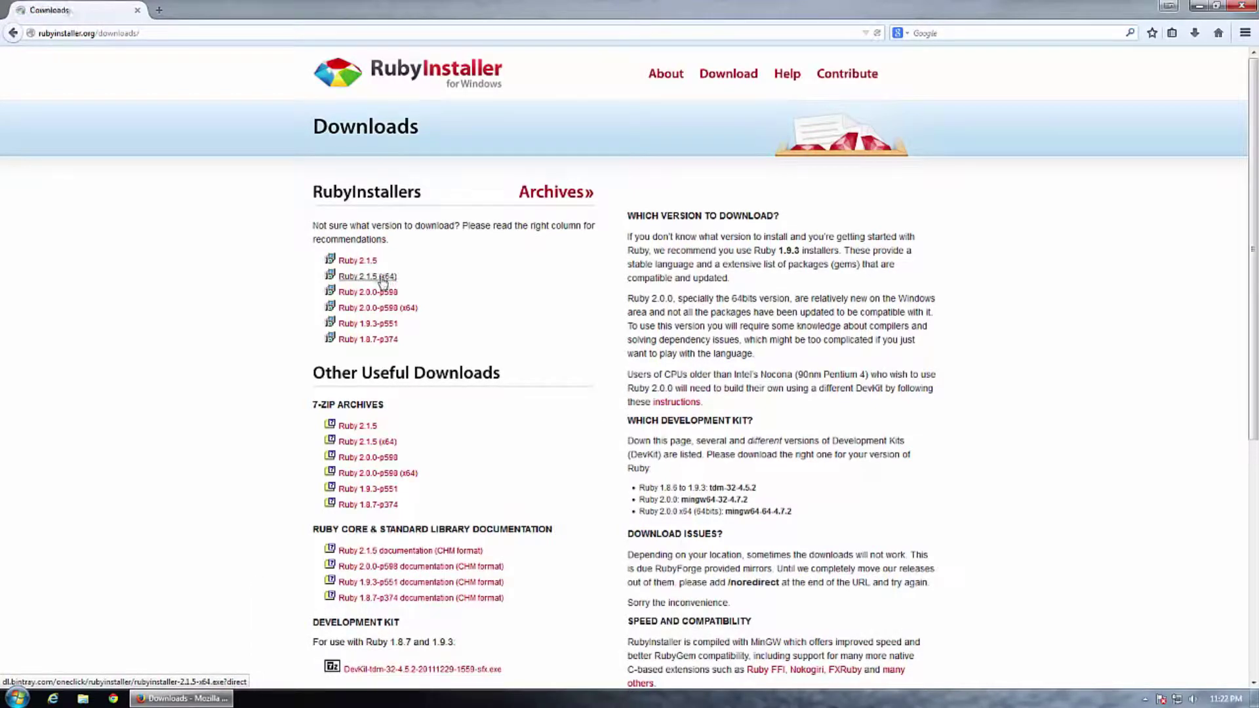
click(679, 390)
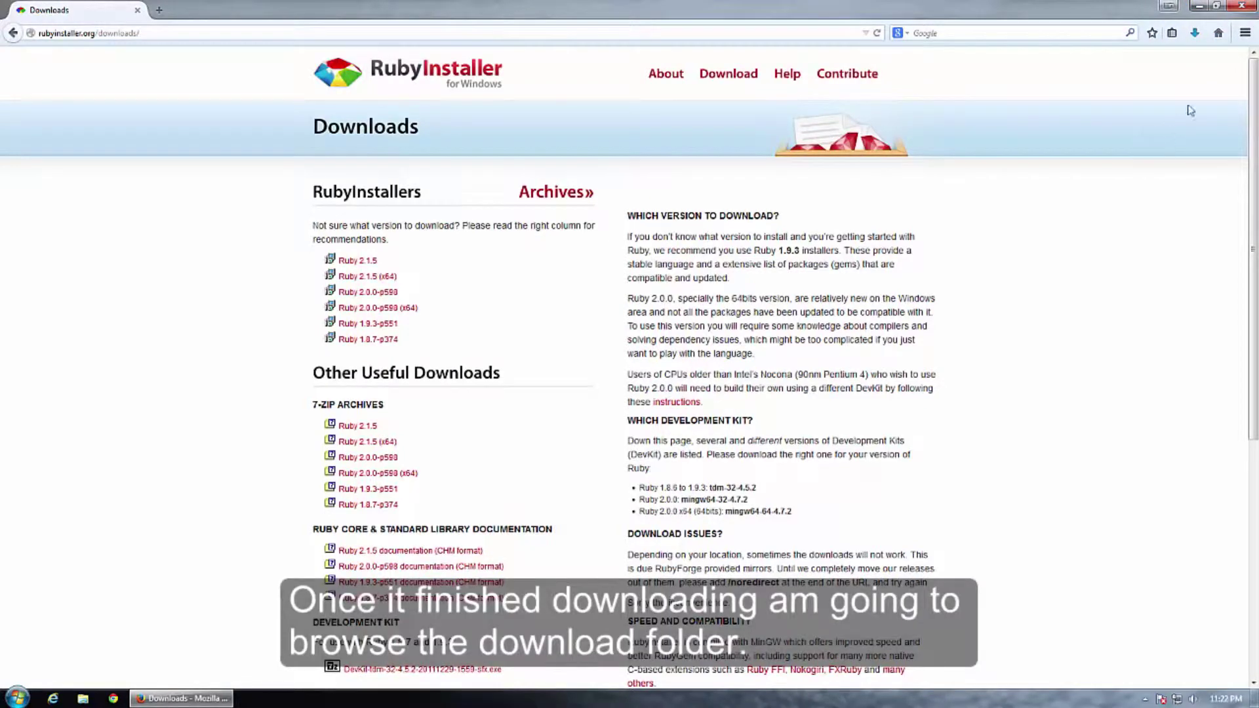
- Open the folder containing the downloaded rubyinstaller-2.1.5-x64 and run the installer as administrator
click(1195, 33)
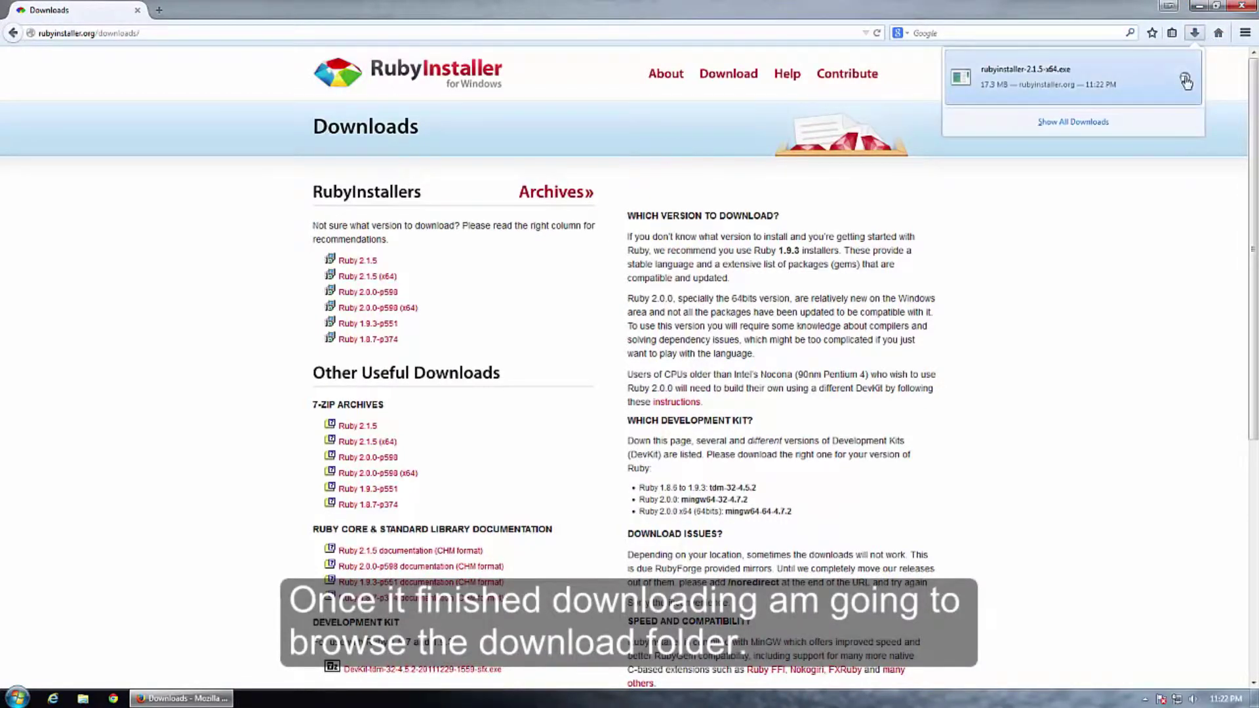
click(1186, 82)
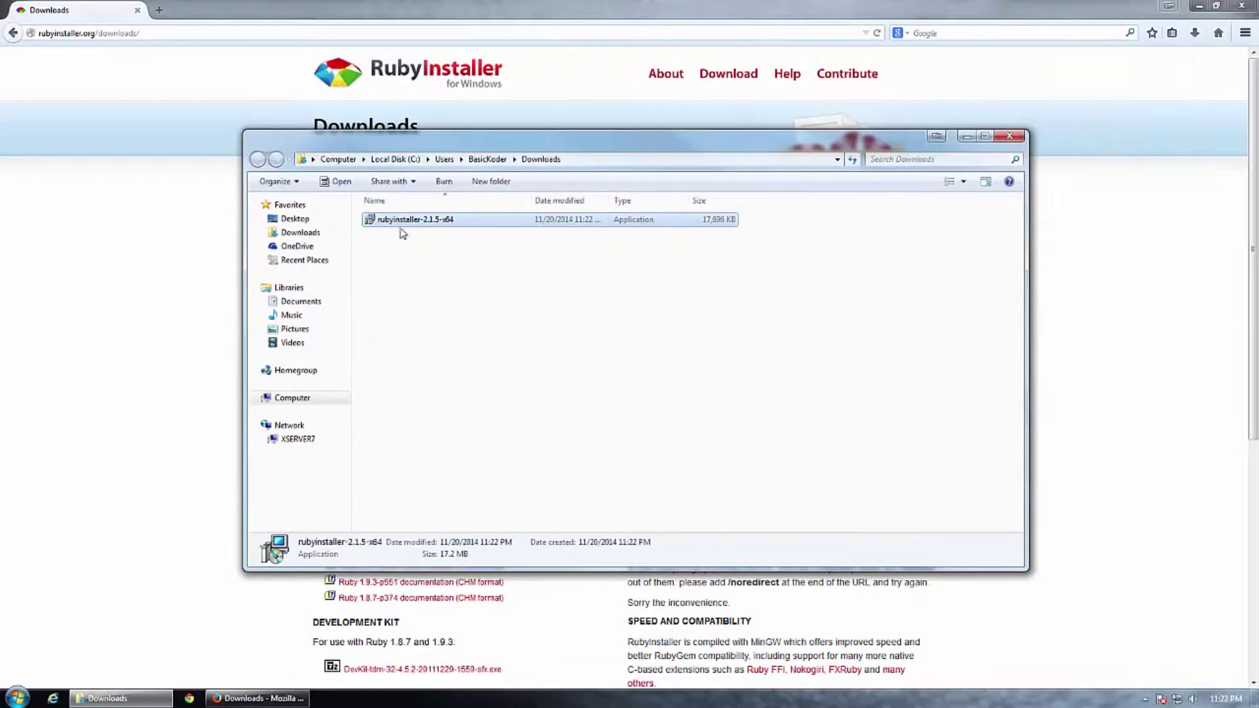
right_click(397, 224)
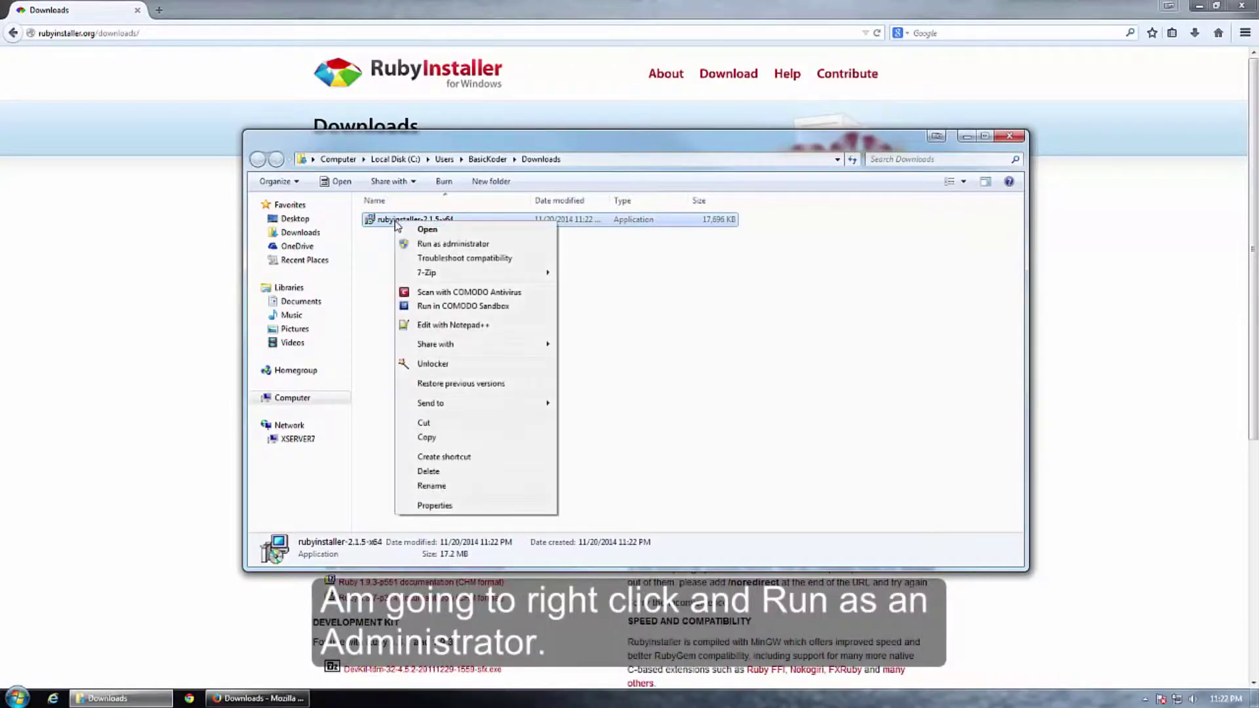
click(452, 245)
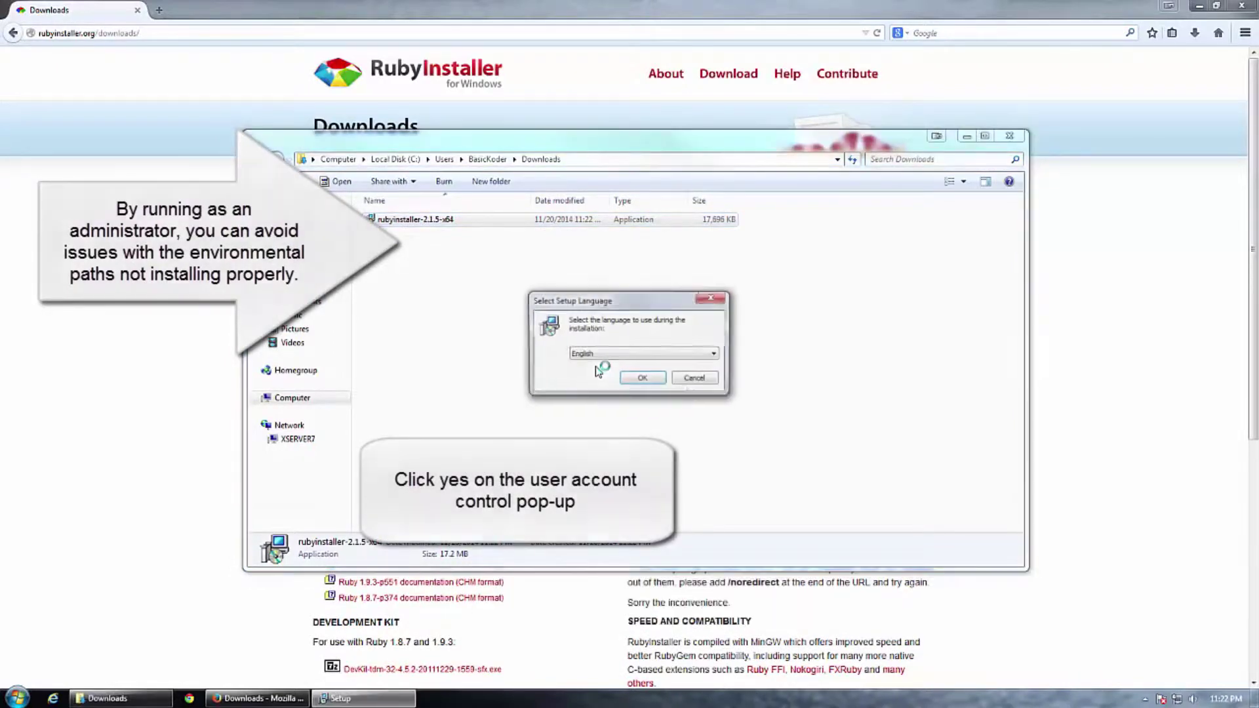
- Use English as the setup language and accept the Ruby license, continuing to the installation options
click(638, 380)
click(497, 415)
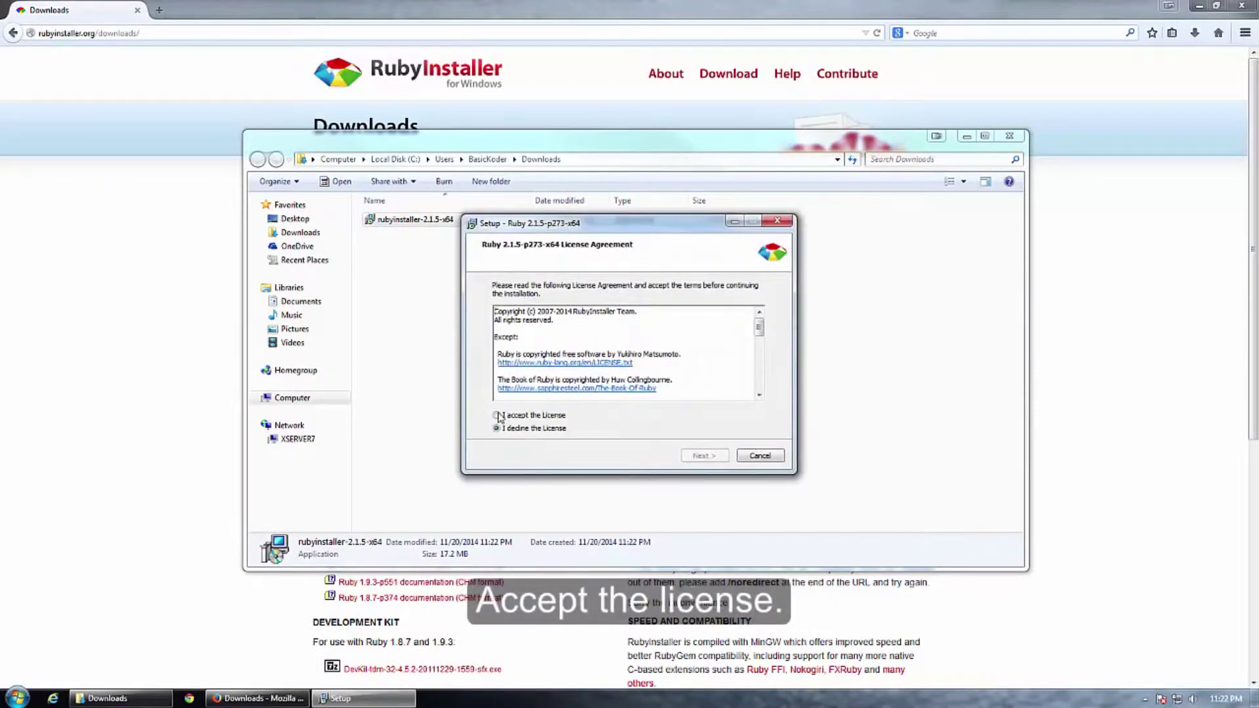
click(705, 455)
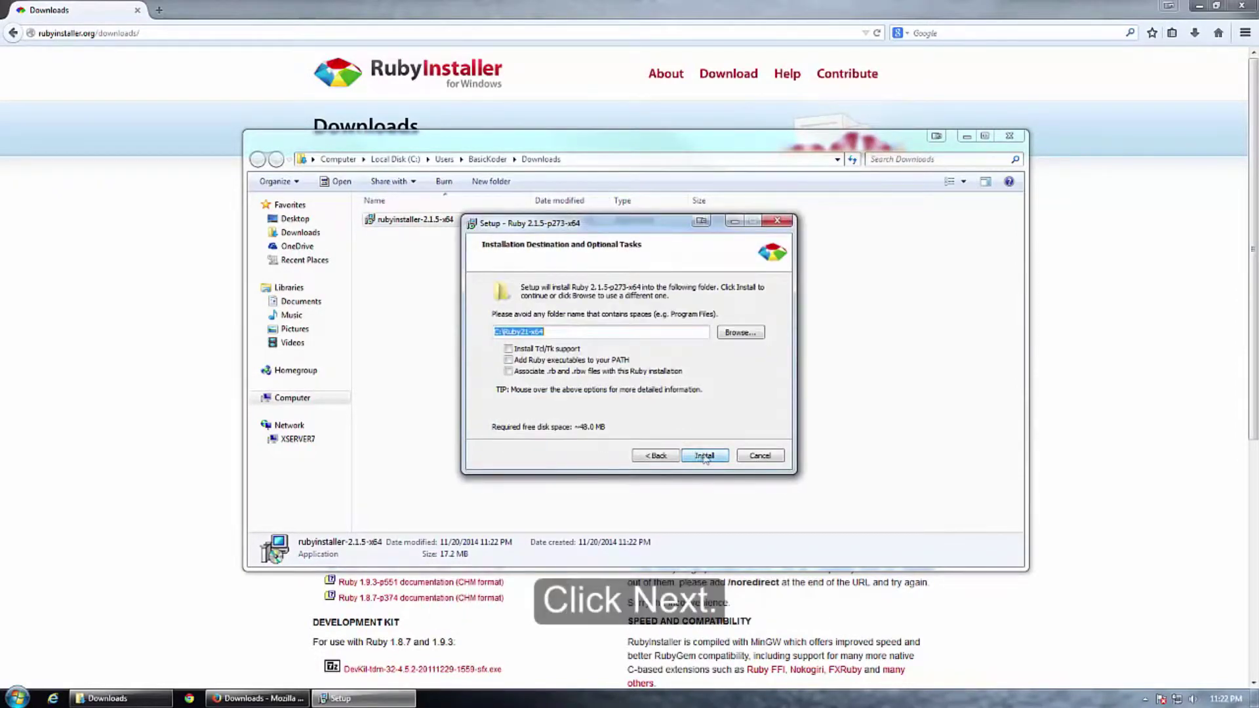
- Shorten the Ruby installation folder path to C:\Ruby2
click(504, 330)
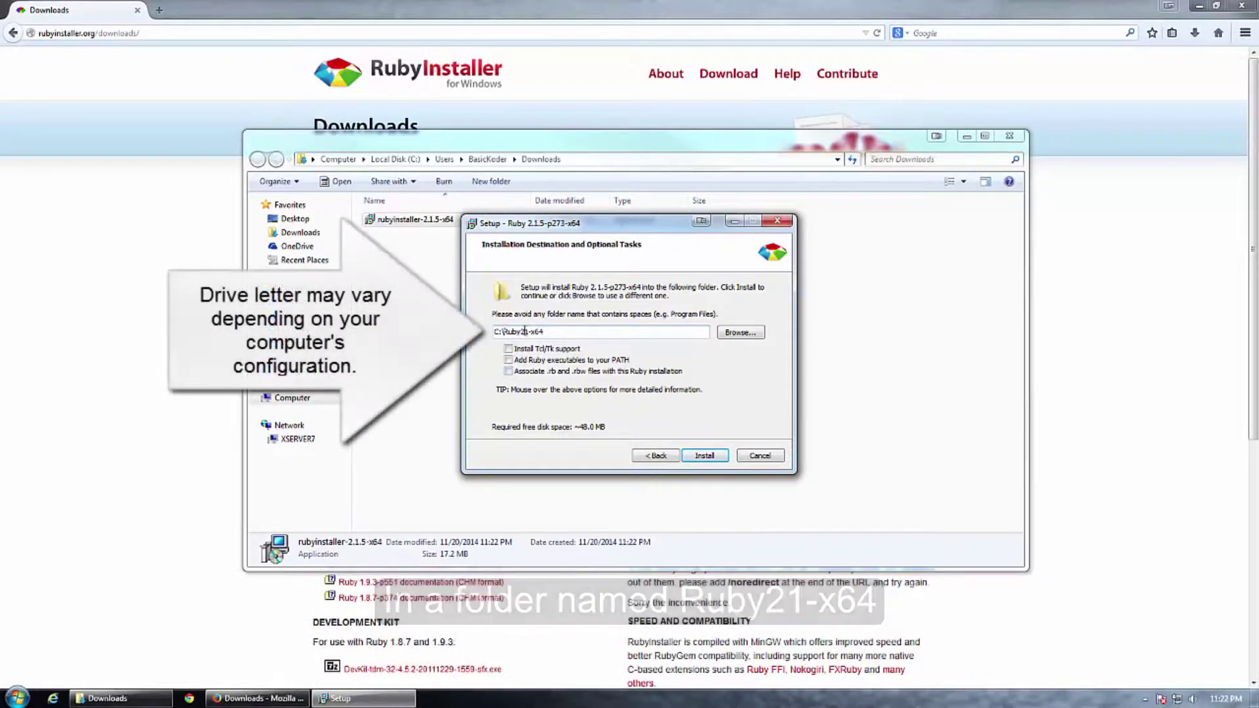
drag(525, 332, 573, 331)
key(BackSpace)
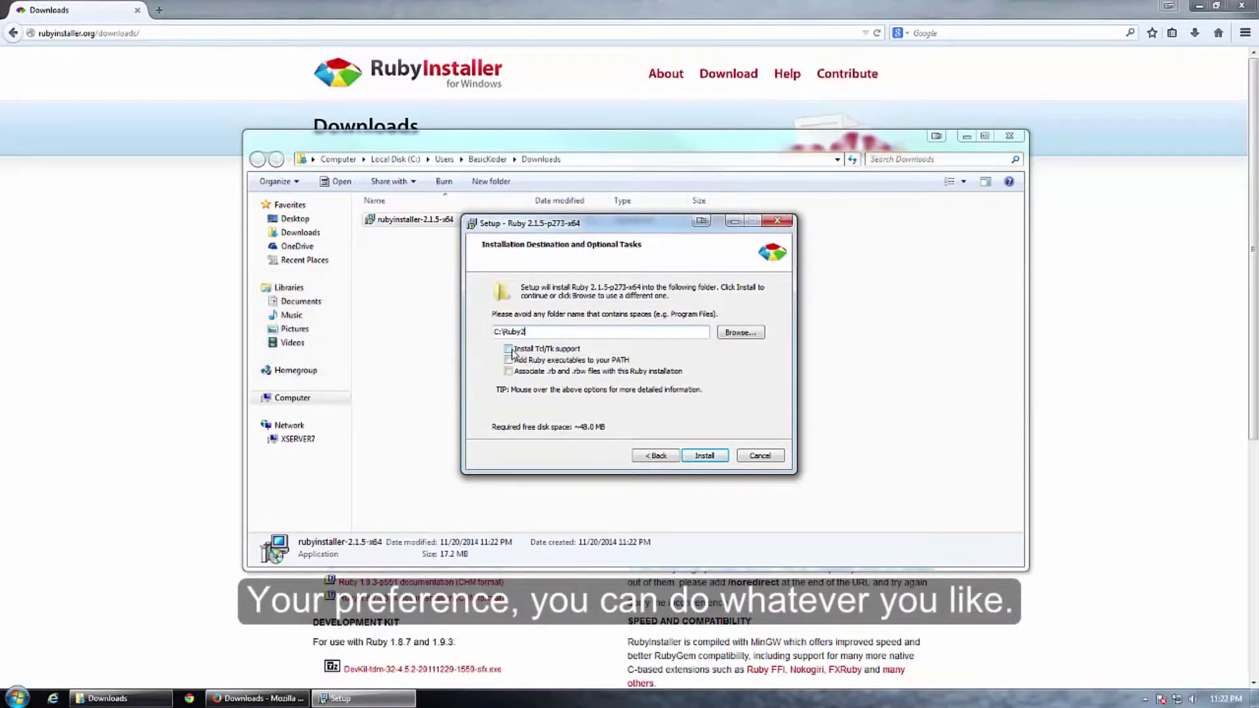
- Enable Tcl/Tk support, adding Ruby executables to PATH, and .rb and .rbw file association, and complete the Ruby installation
mouse_move(512, 354)
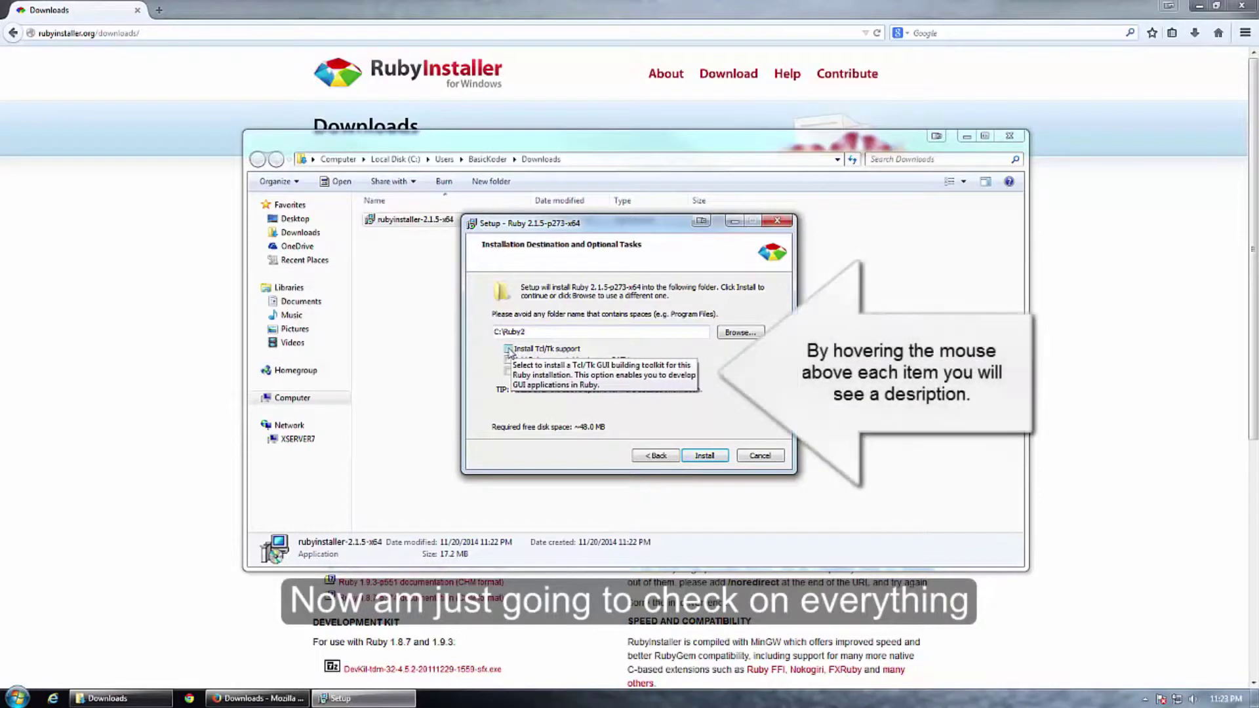
click(510, 351)
click(510, 360)
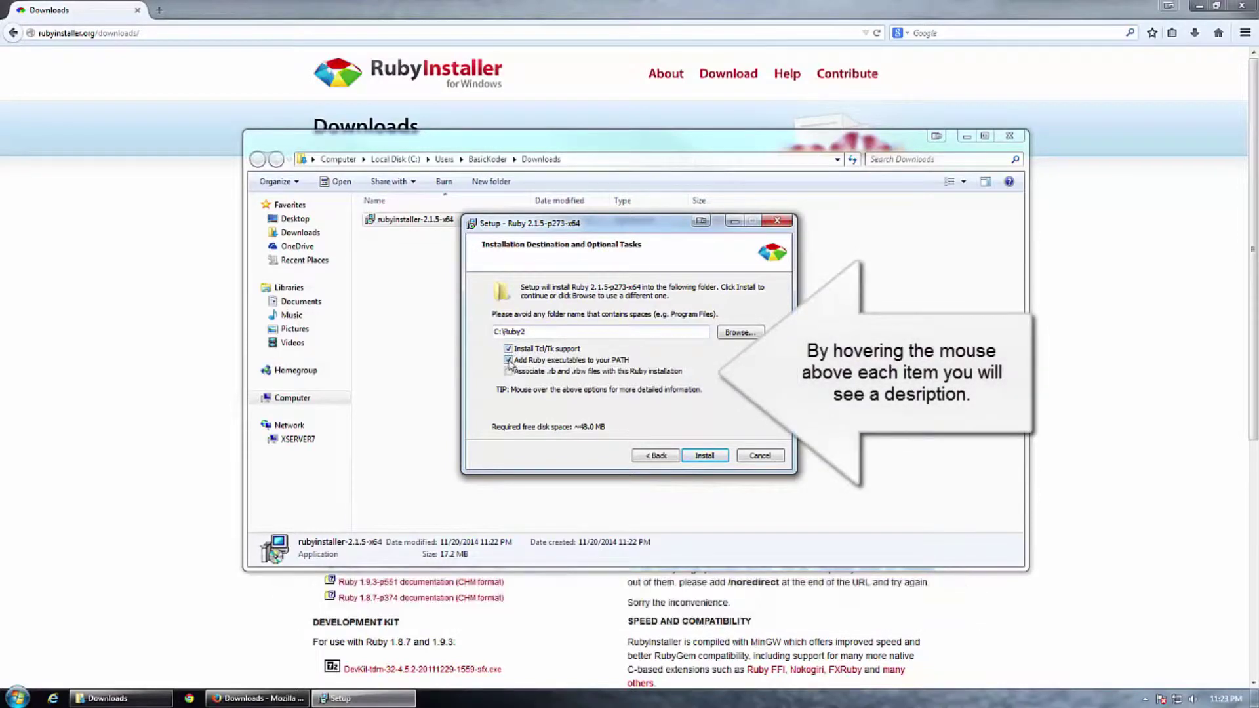
click(508, 372)
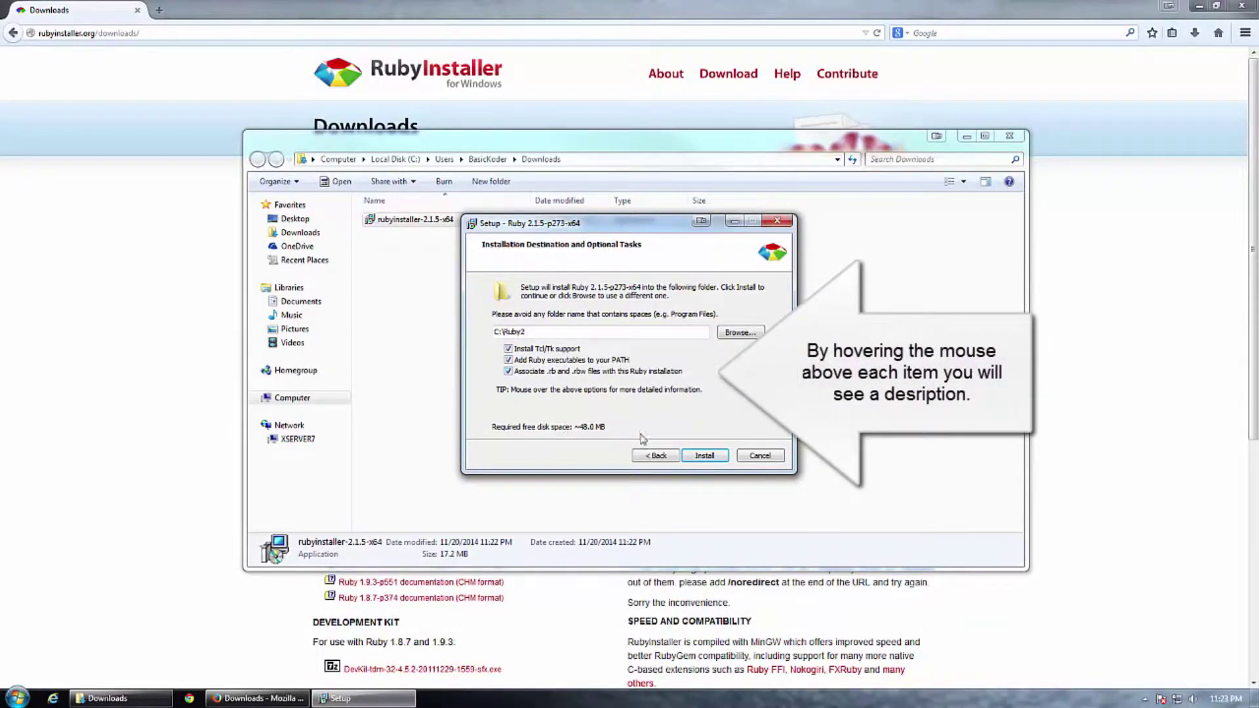
click(706, 457)
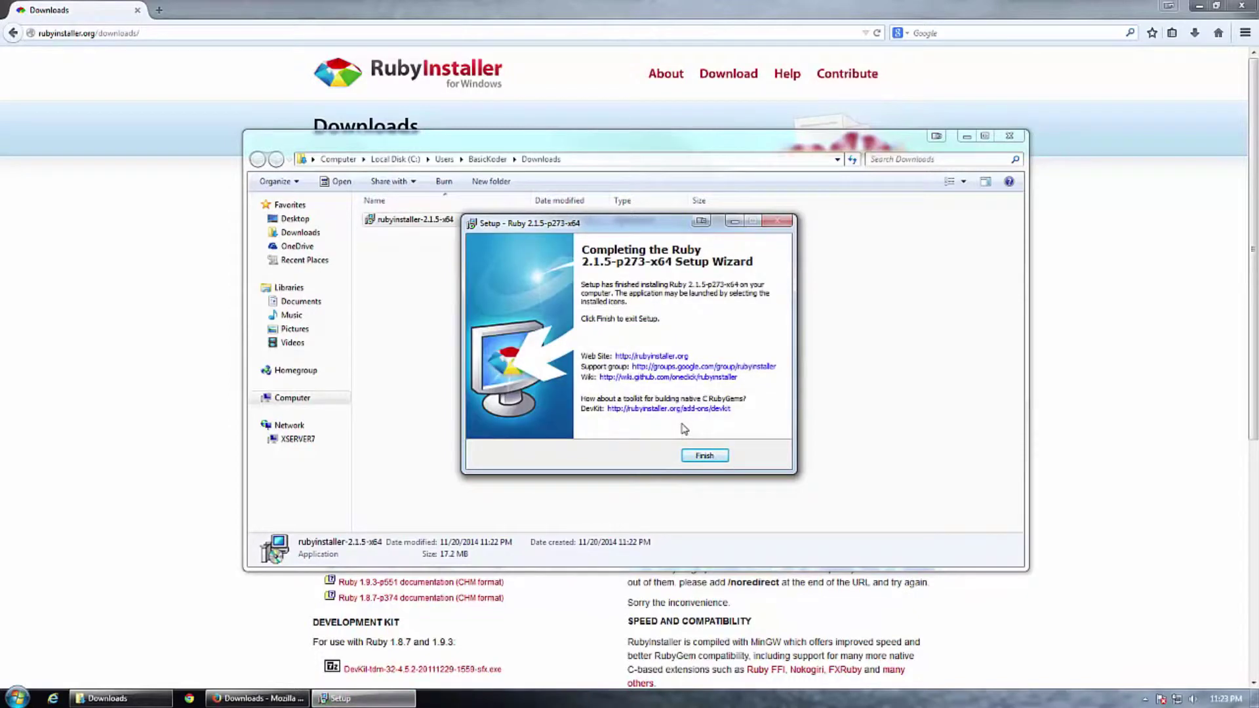
click(705, 456)
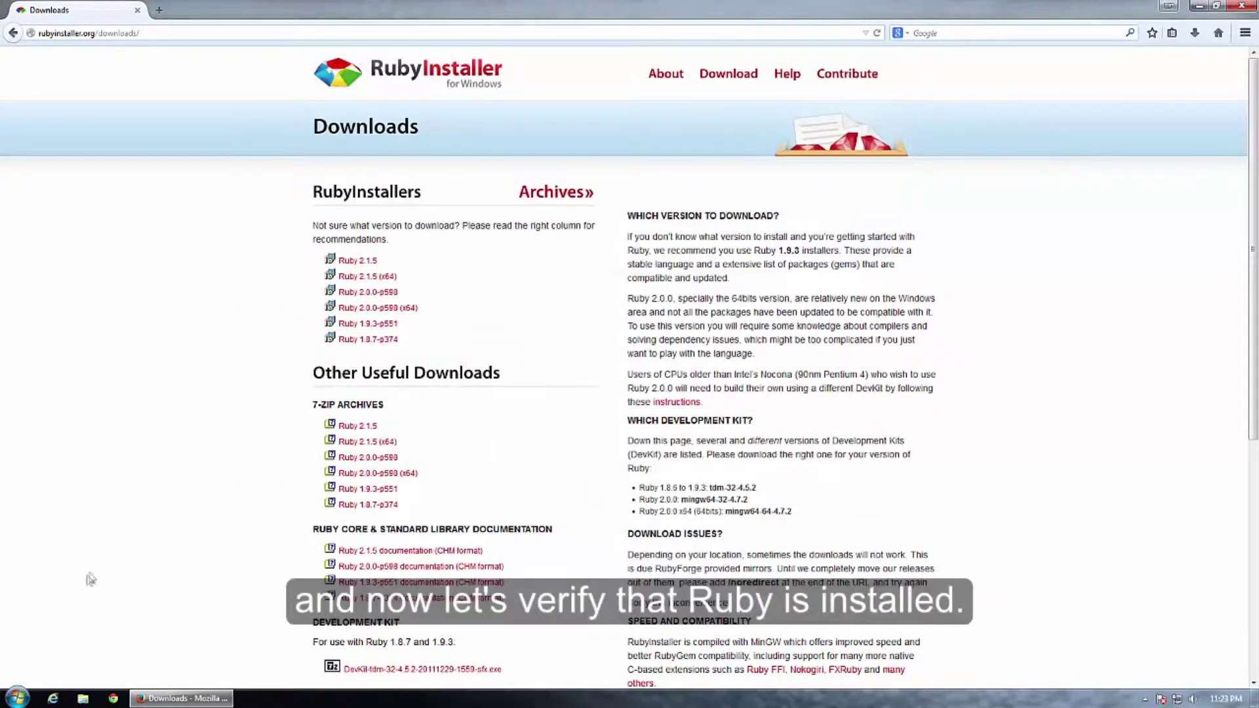
- Check the installed Ruby version with "ruby -v" in a command prompt, and close the prompt with "exit"
click(17, 699)
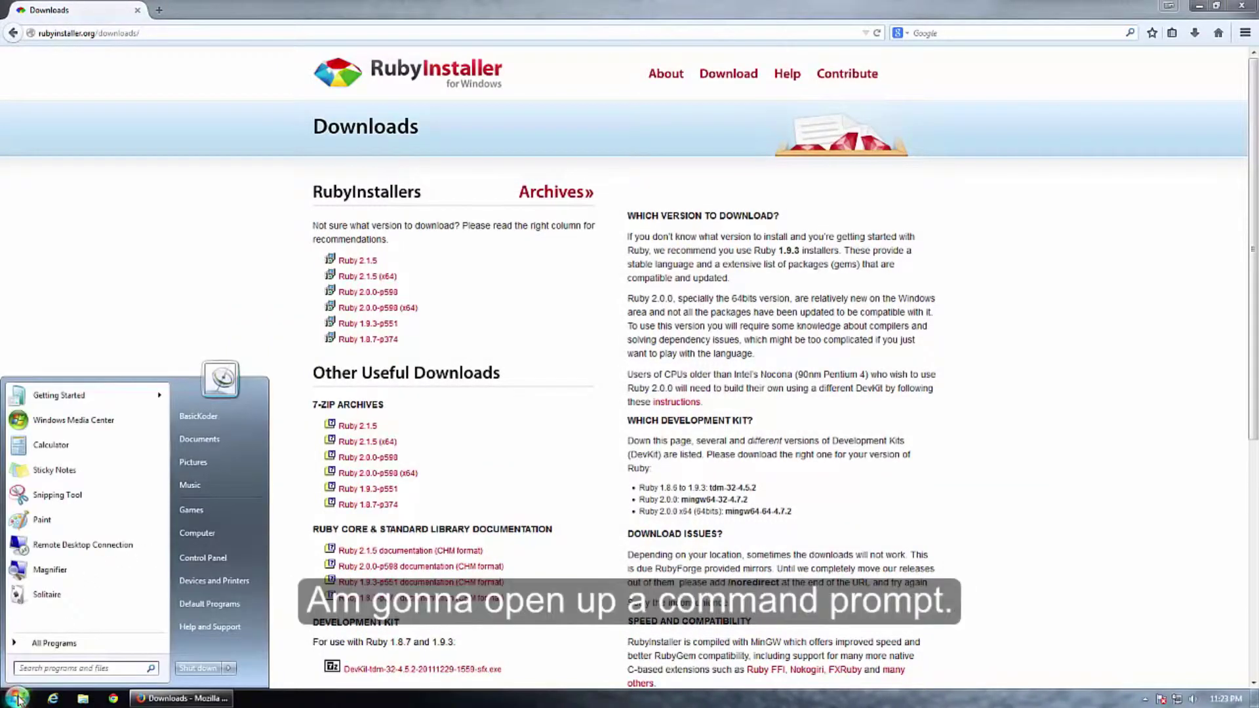
text(cmd)
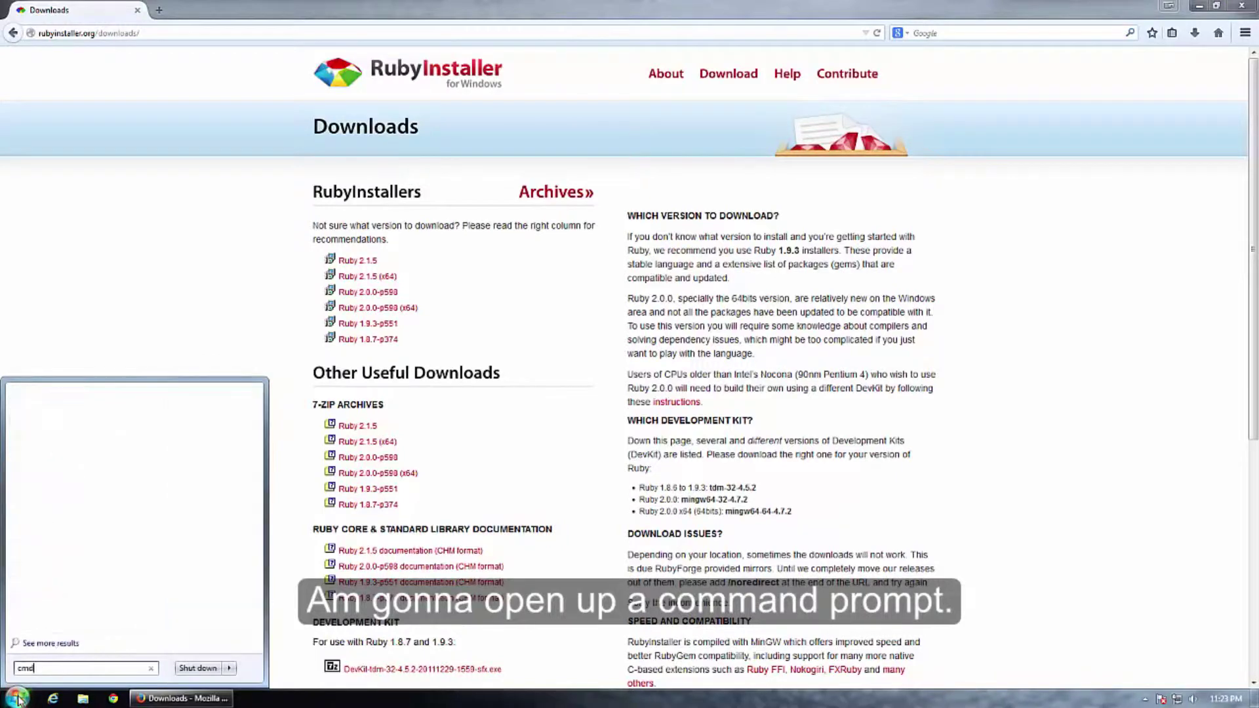
click(38, 415)
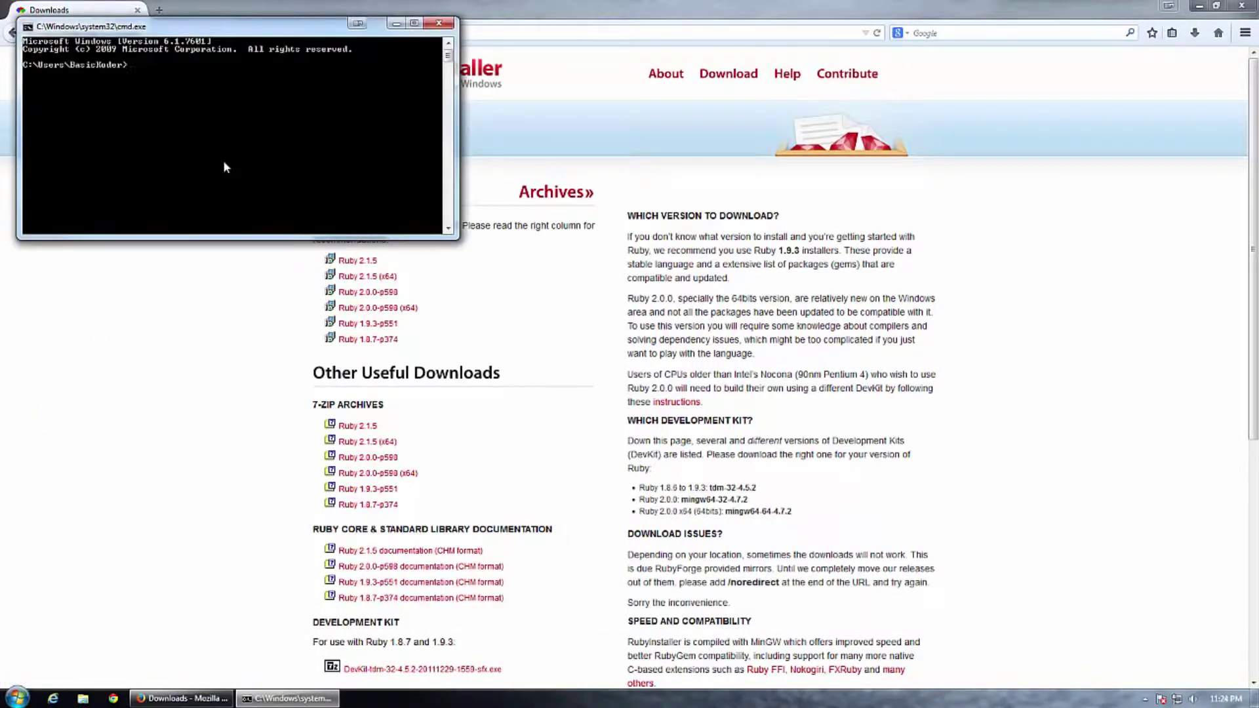
text(r)
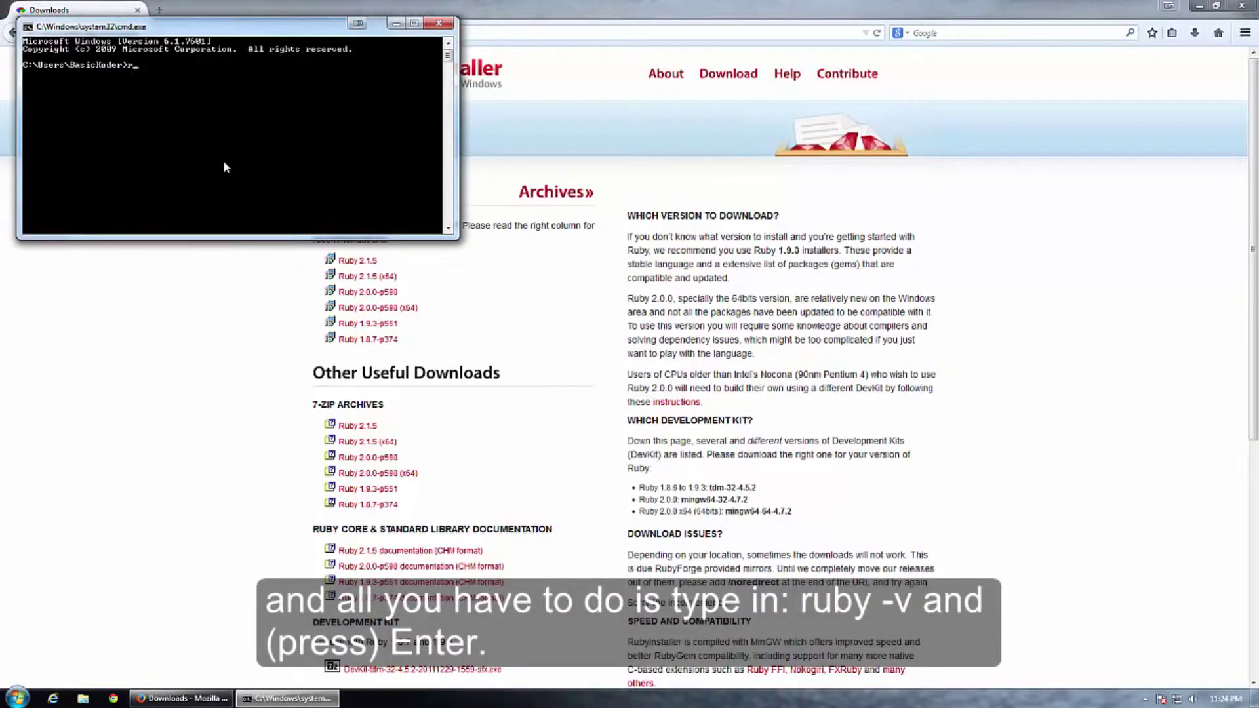
text(uby -v)
key(Return)
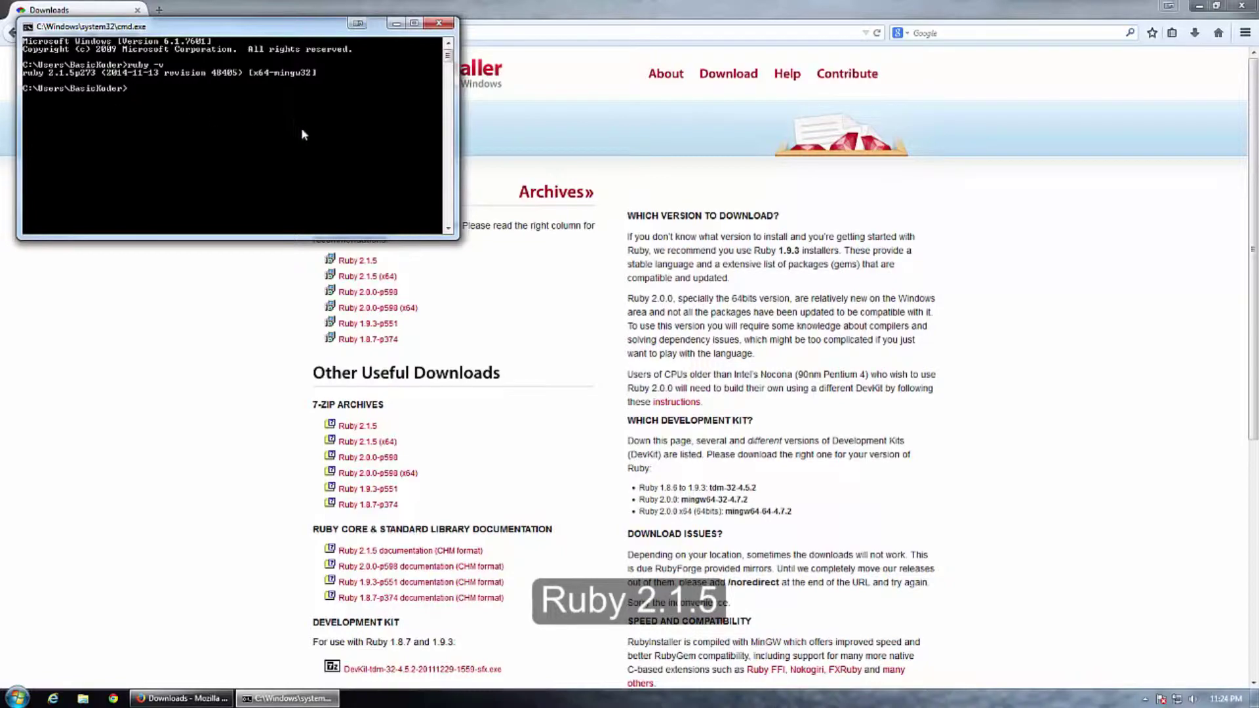
text(exit)
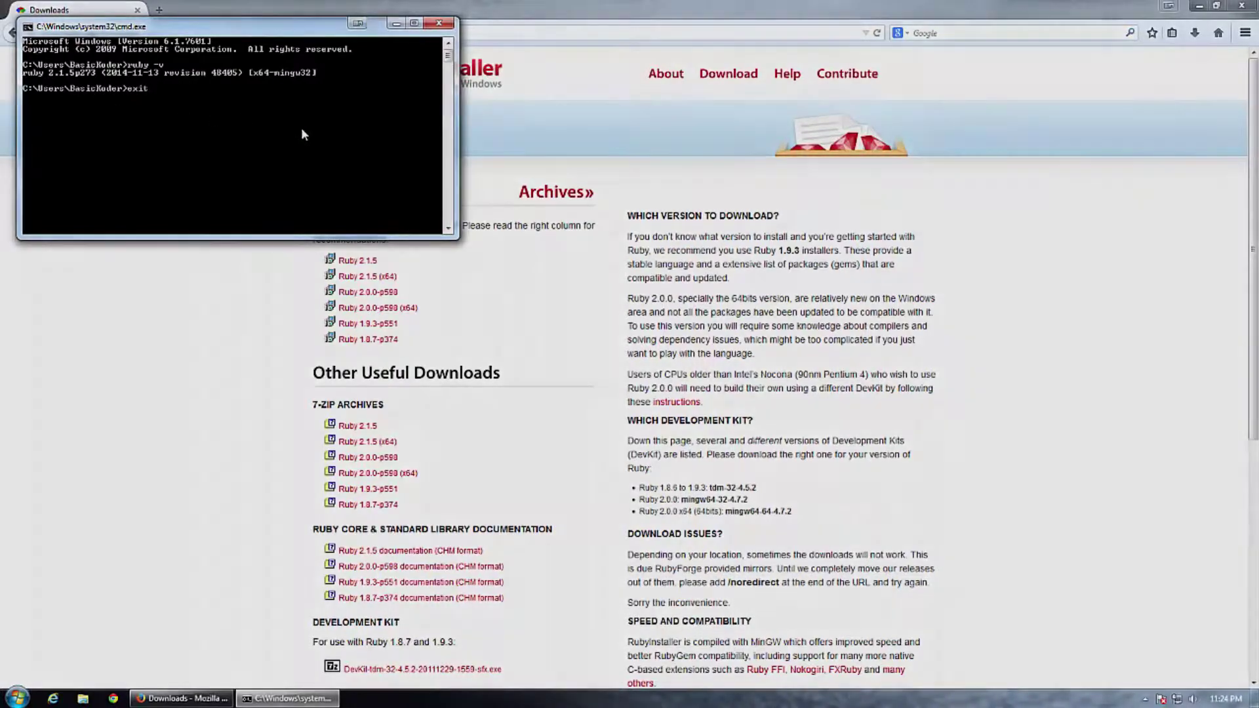
key(Return)
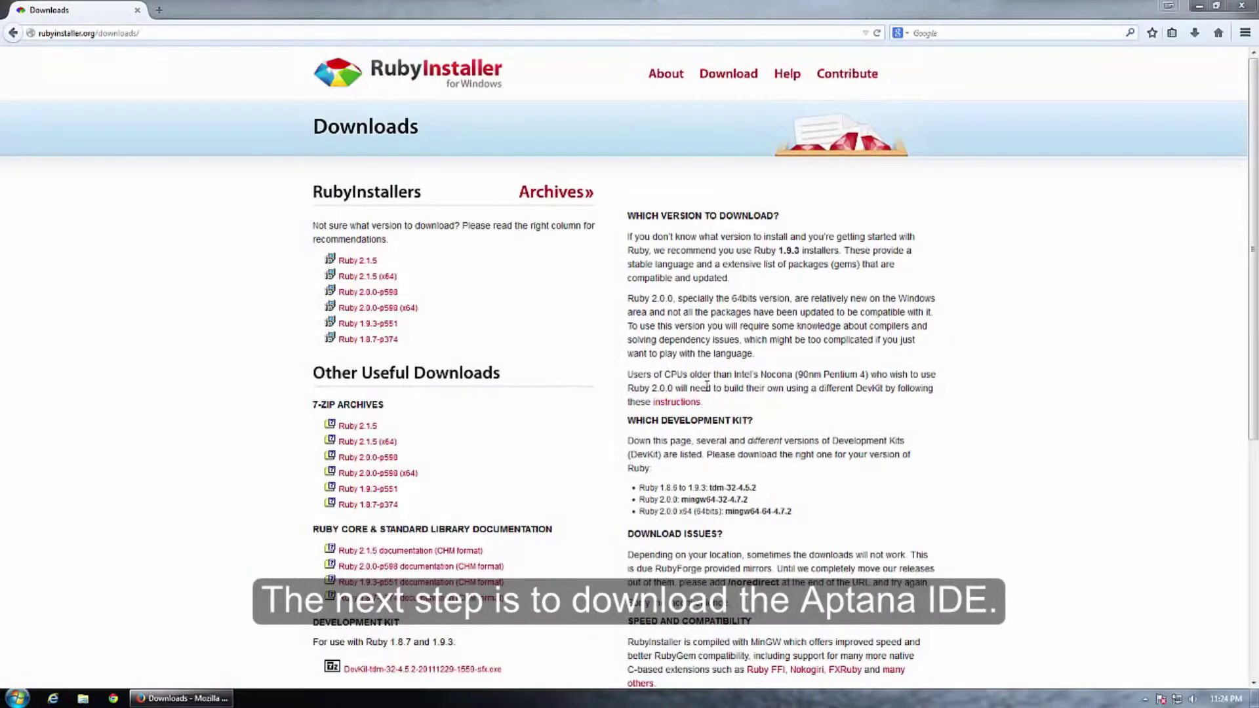
- Go to aptana.com in the browser and download the standalone Aptana Studio 3.6.1 Windows installer
click(404, 27)
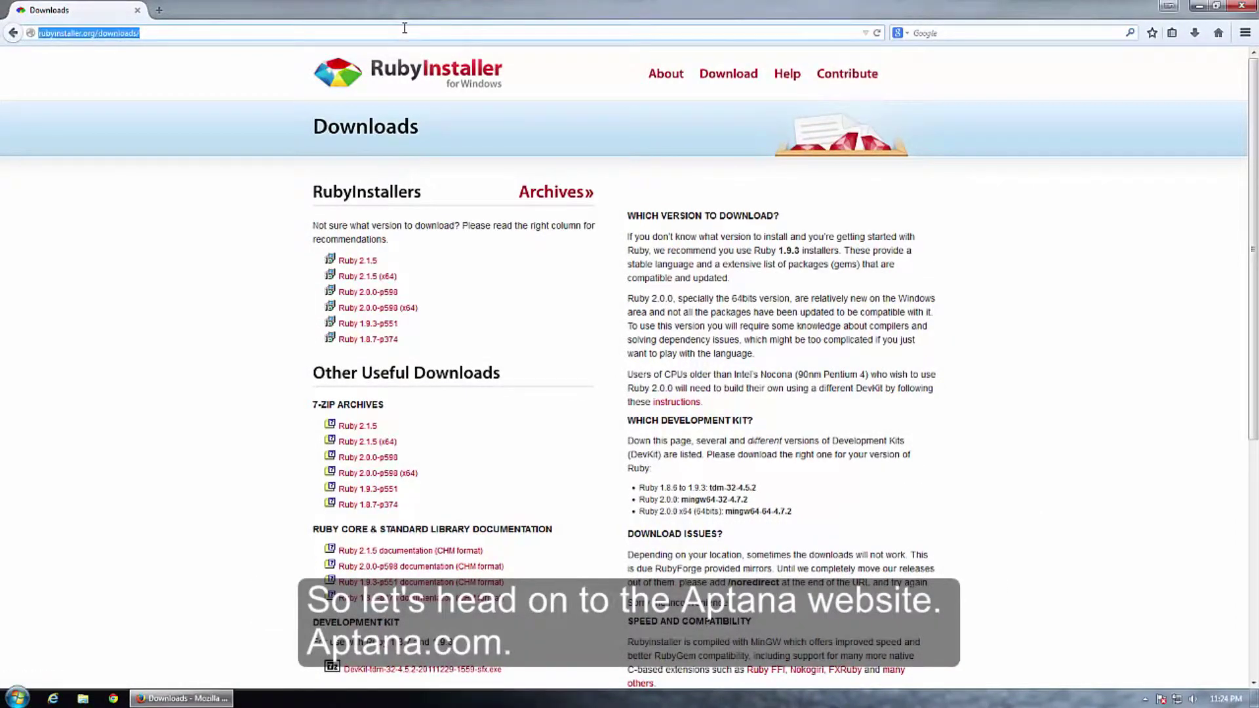
text(aptana.com)
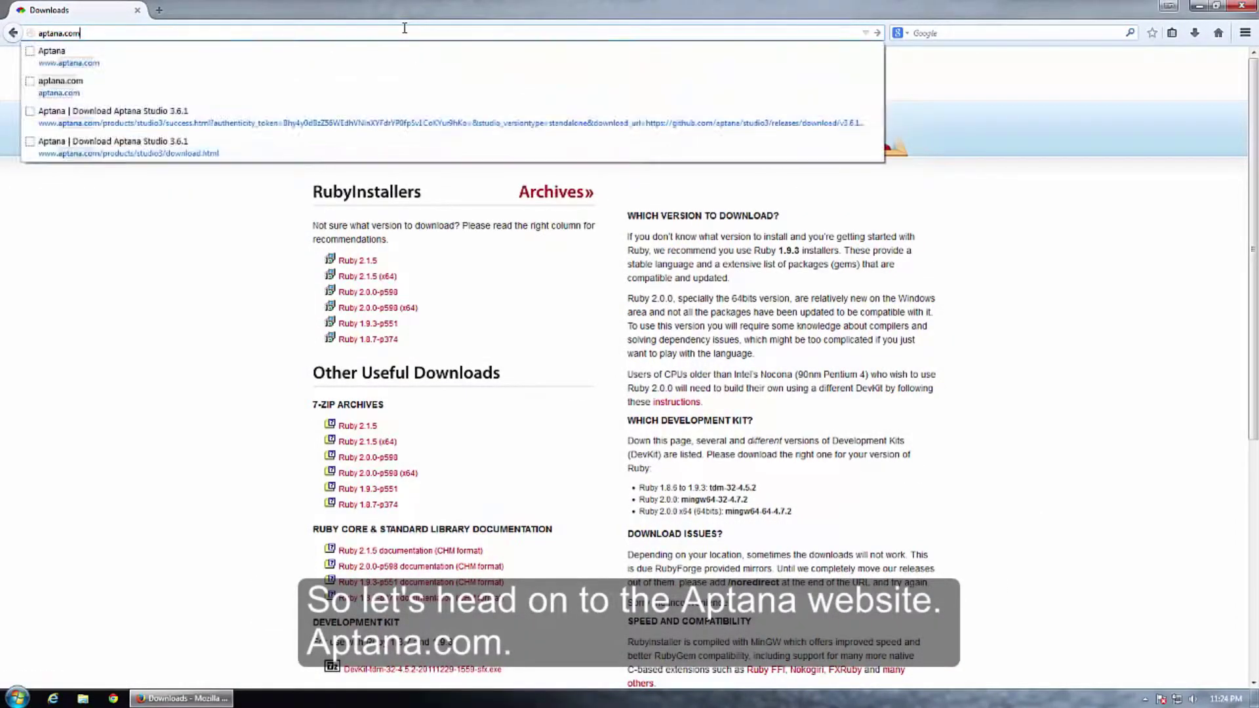
key(Return)
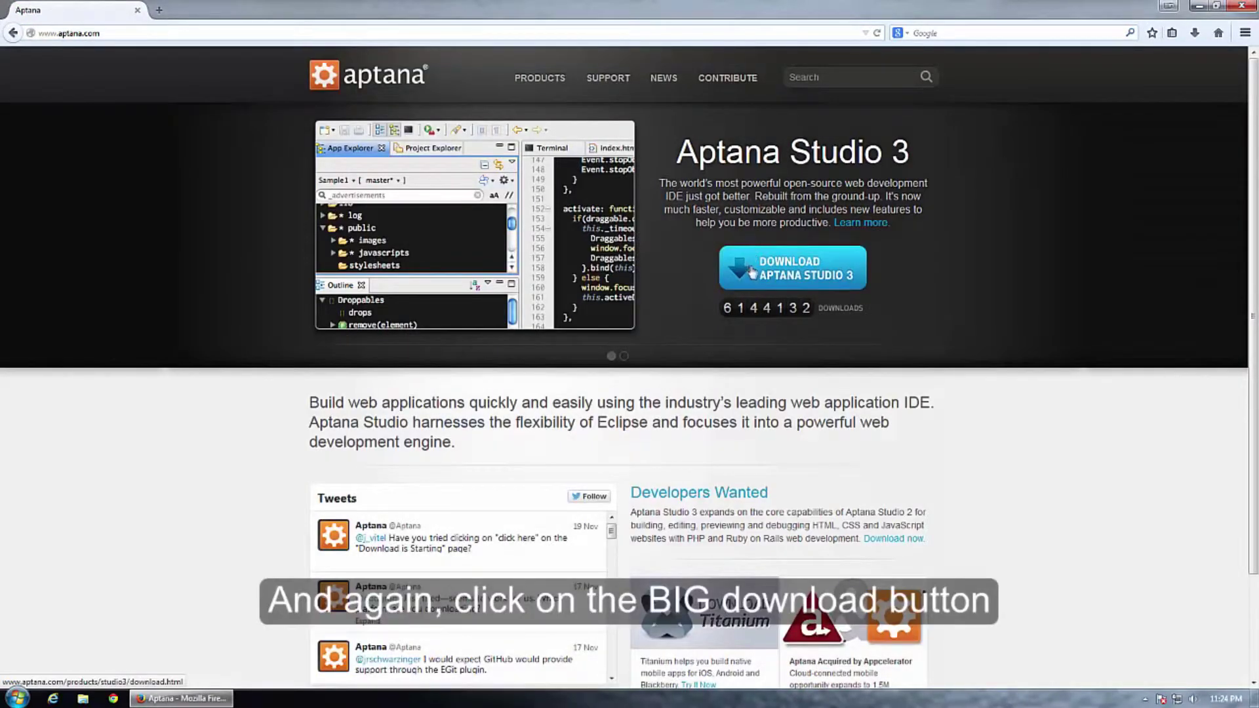
click(786, 268)
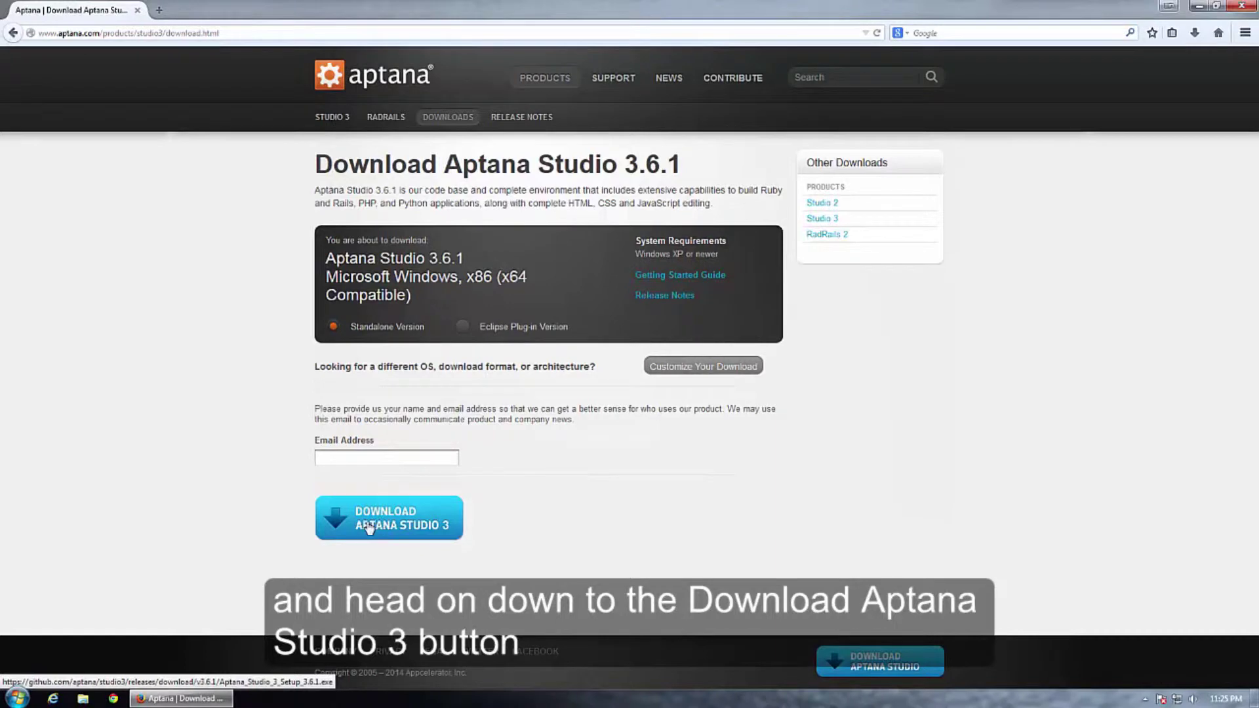
click(396, 527)
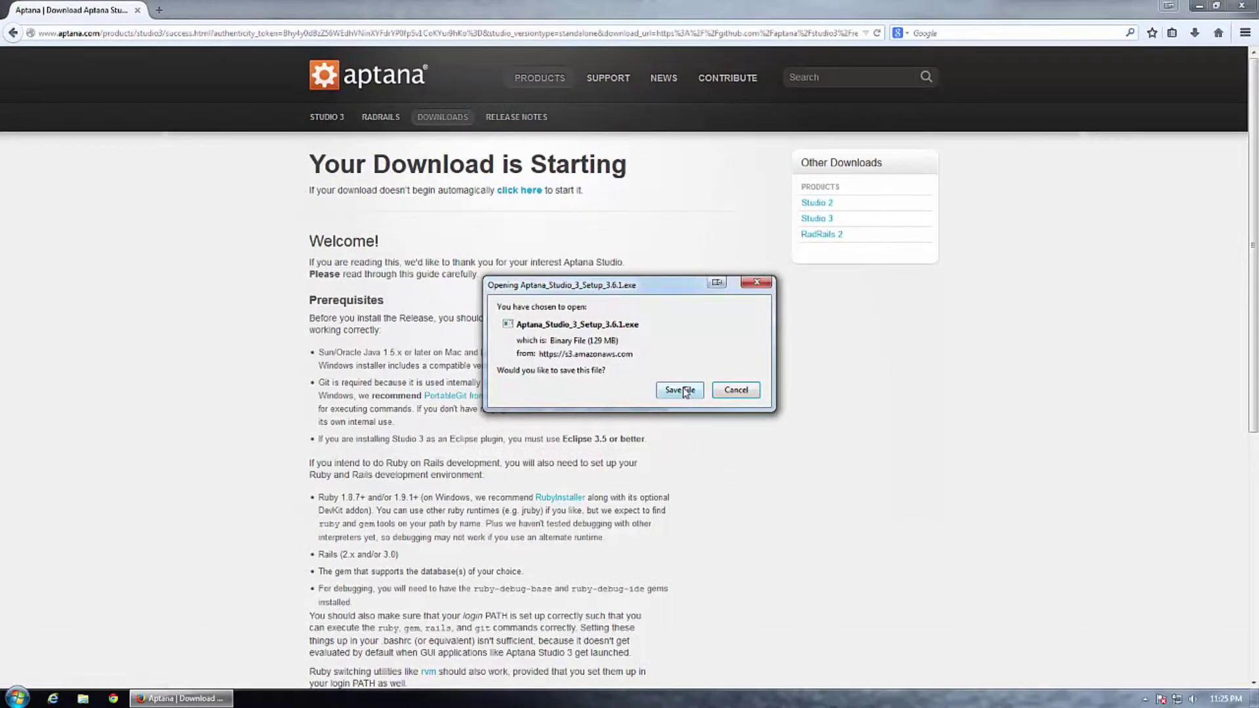
click(682, 389)
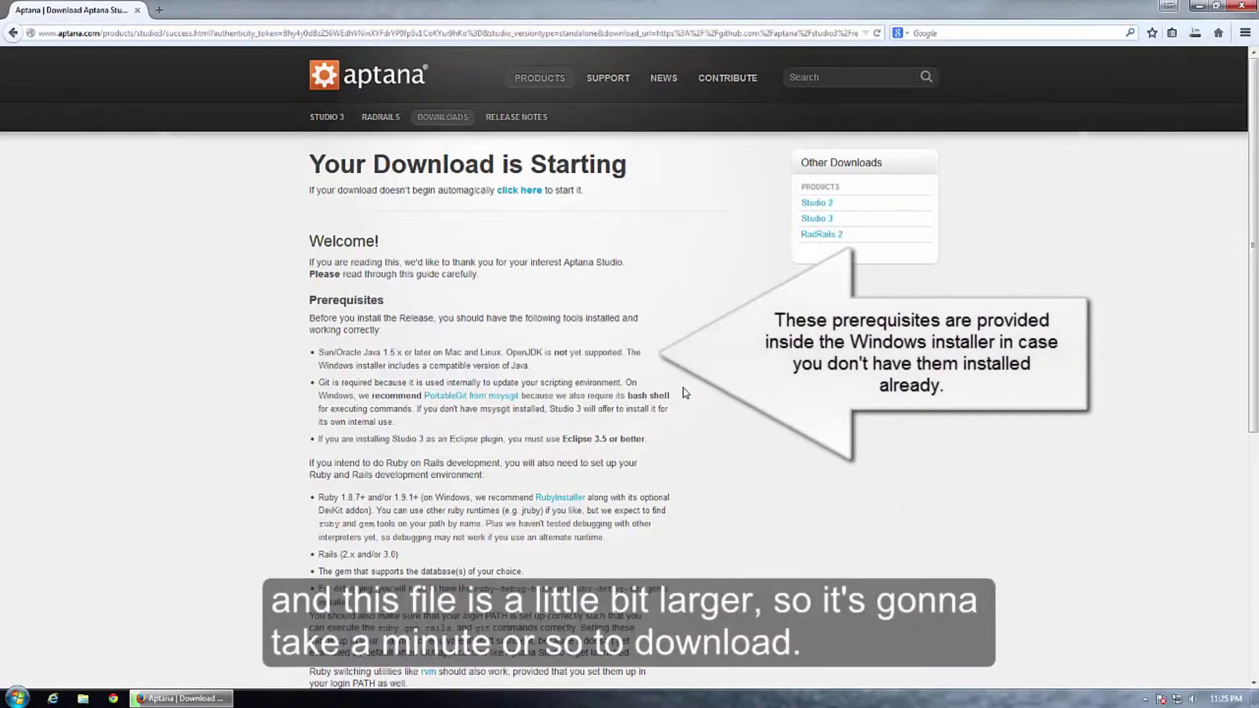
click(1195, 33)
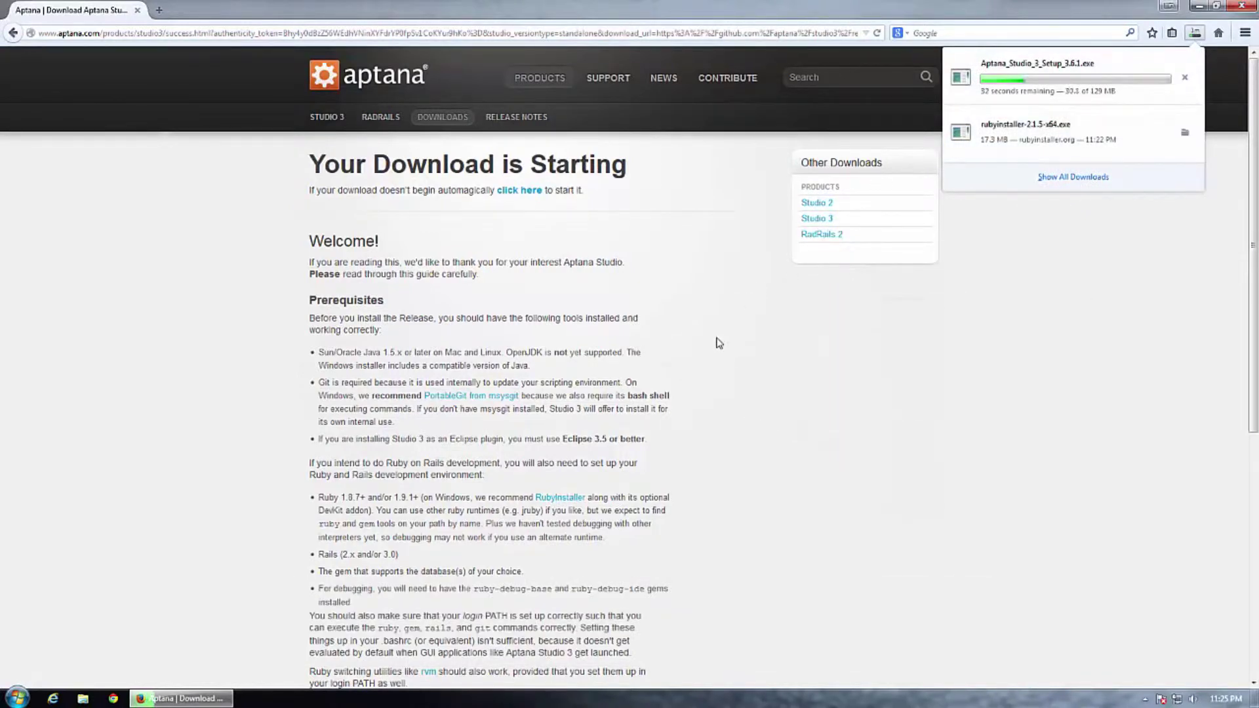
click(720, 343)
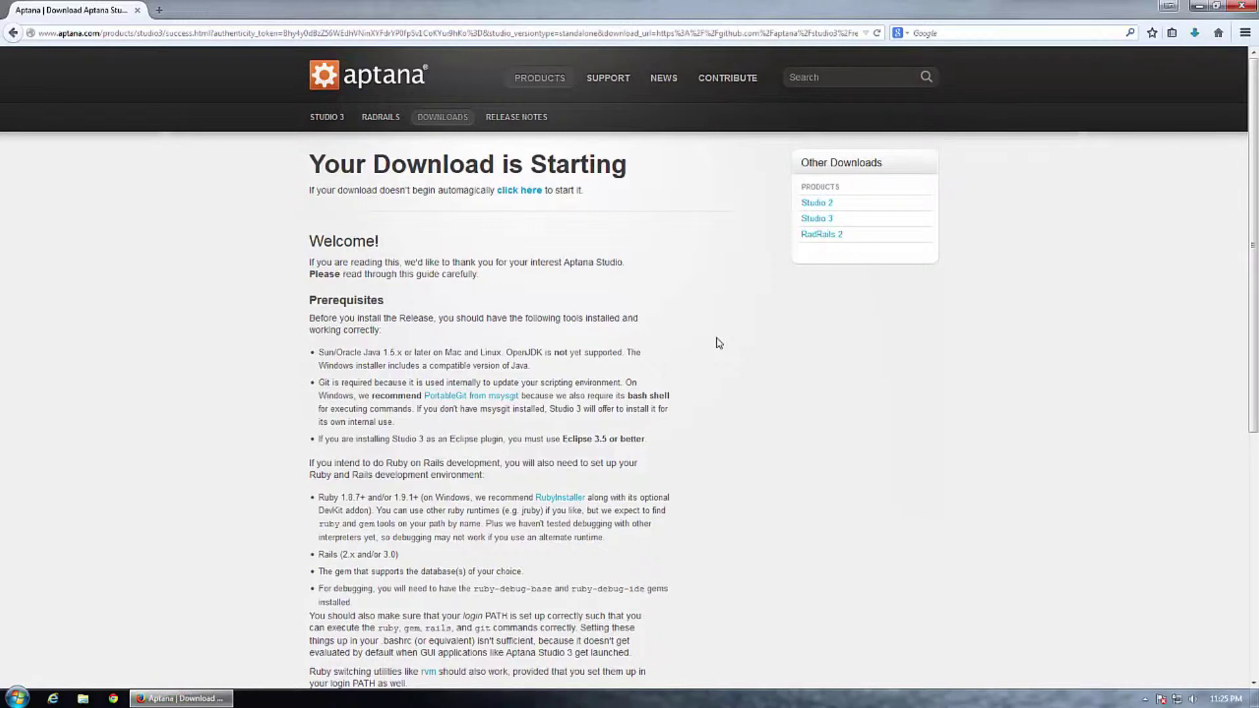
- Open the folder containing the downloaded Aptana_Studio_3_Setup_3.6.1 and launch the setup
click(1196, 33)
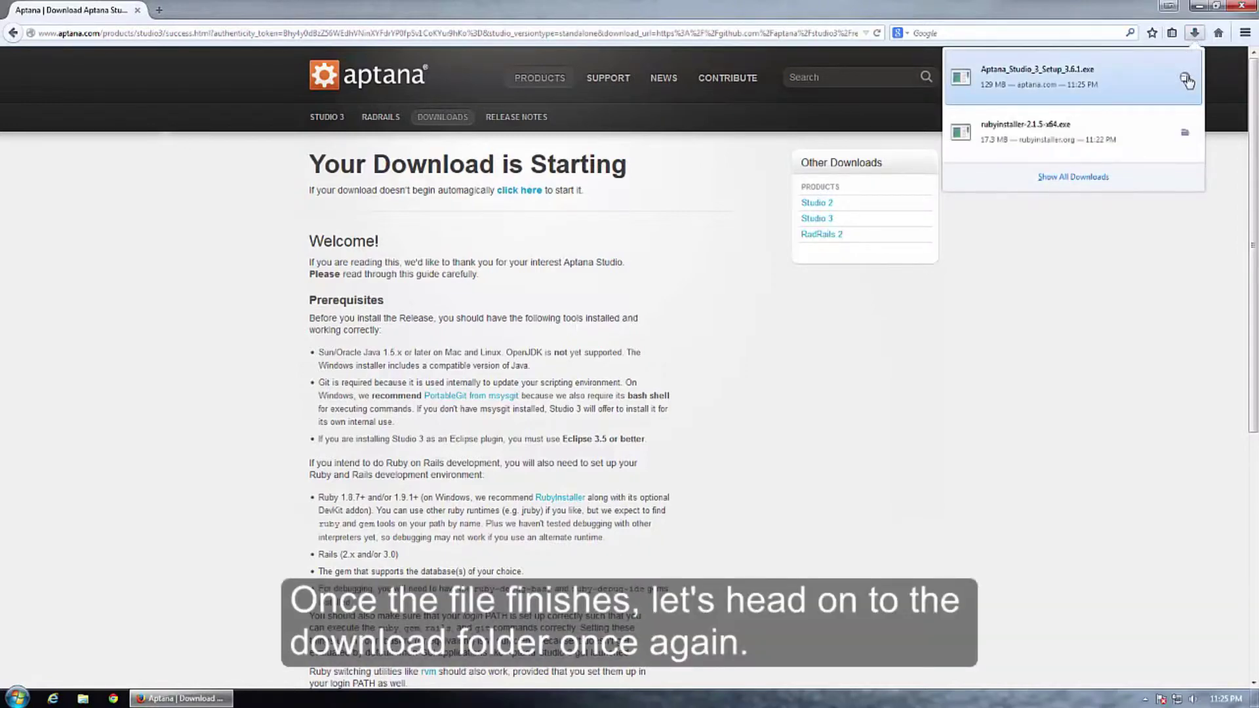
click(1187, 79)
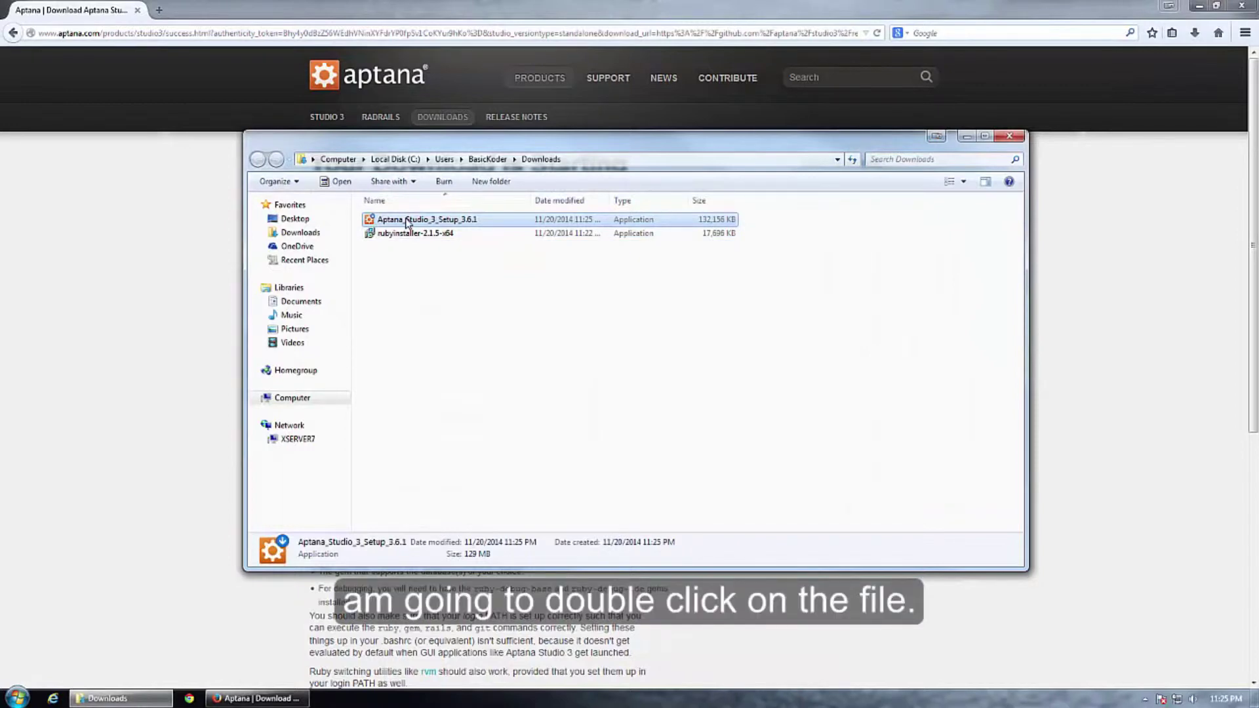
double_click(406, 223)
click(673, 368)
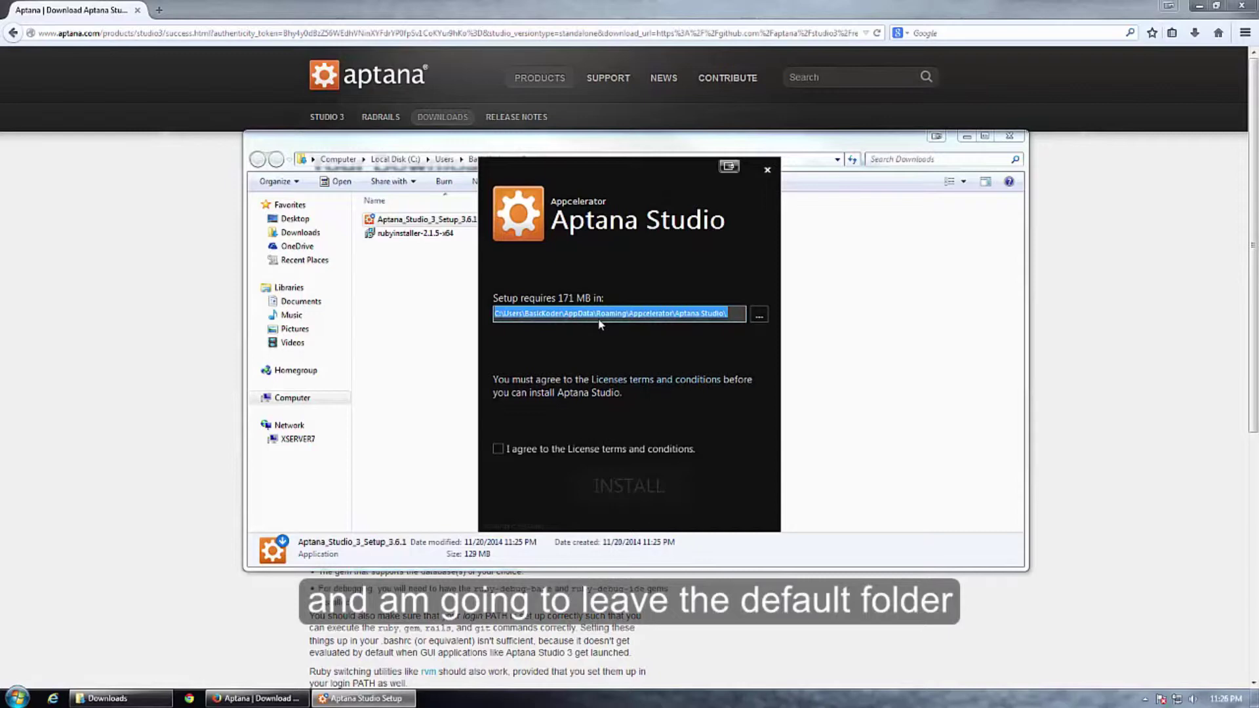
- Accept the license terms, install Aptana Studio in the default folder, and close the finished setup and the Downloads folder
click(497, 448)
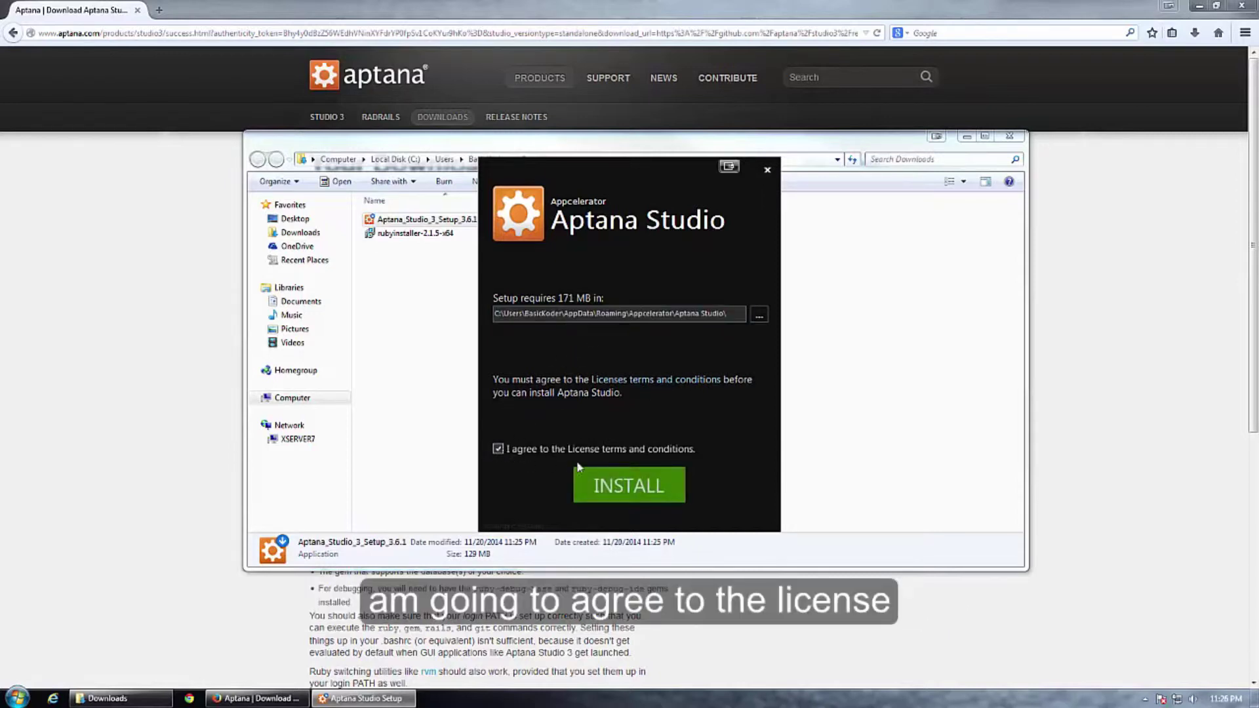
click(634, 486)
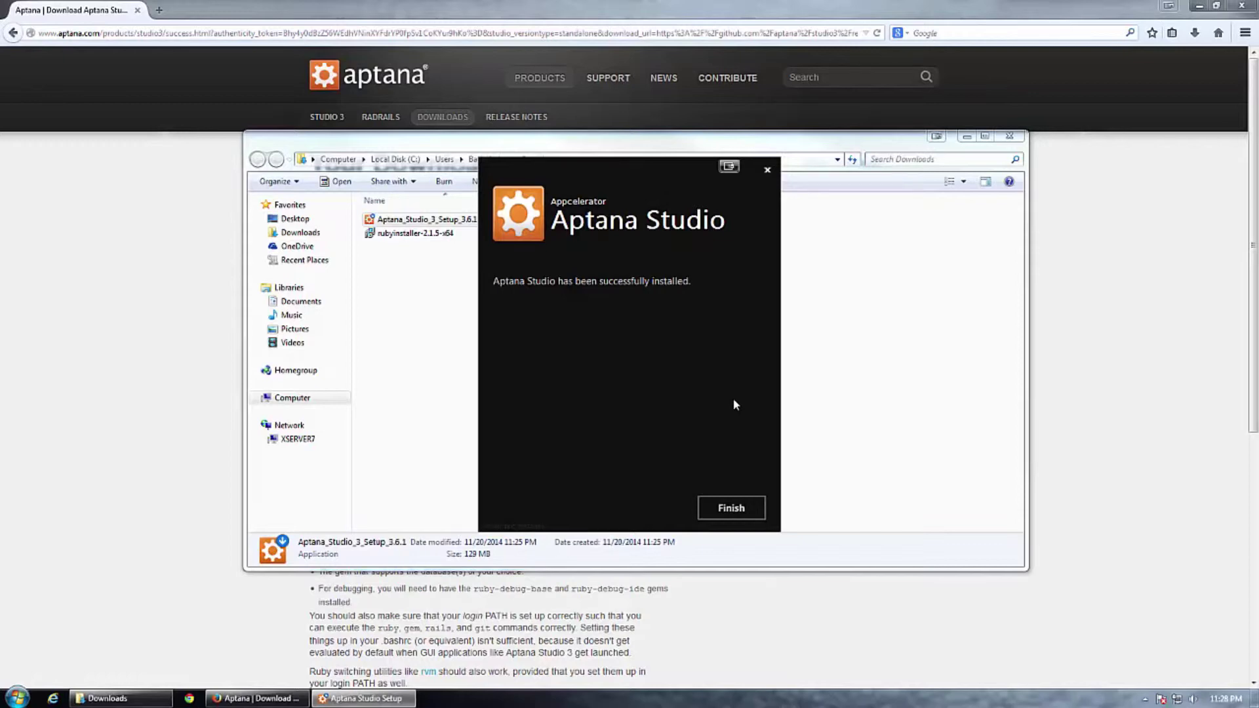
click(732, 511)
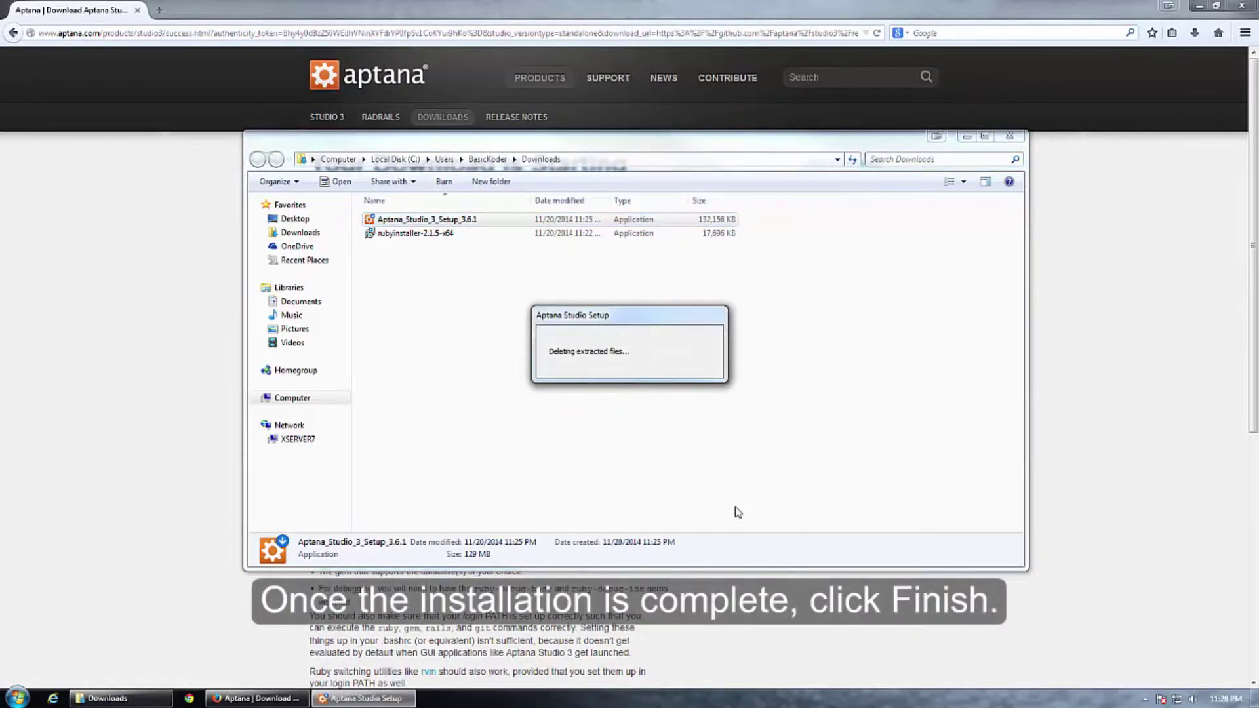
click(1010, 136)
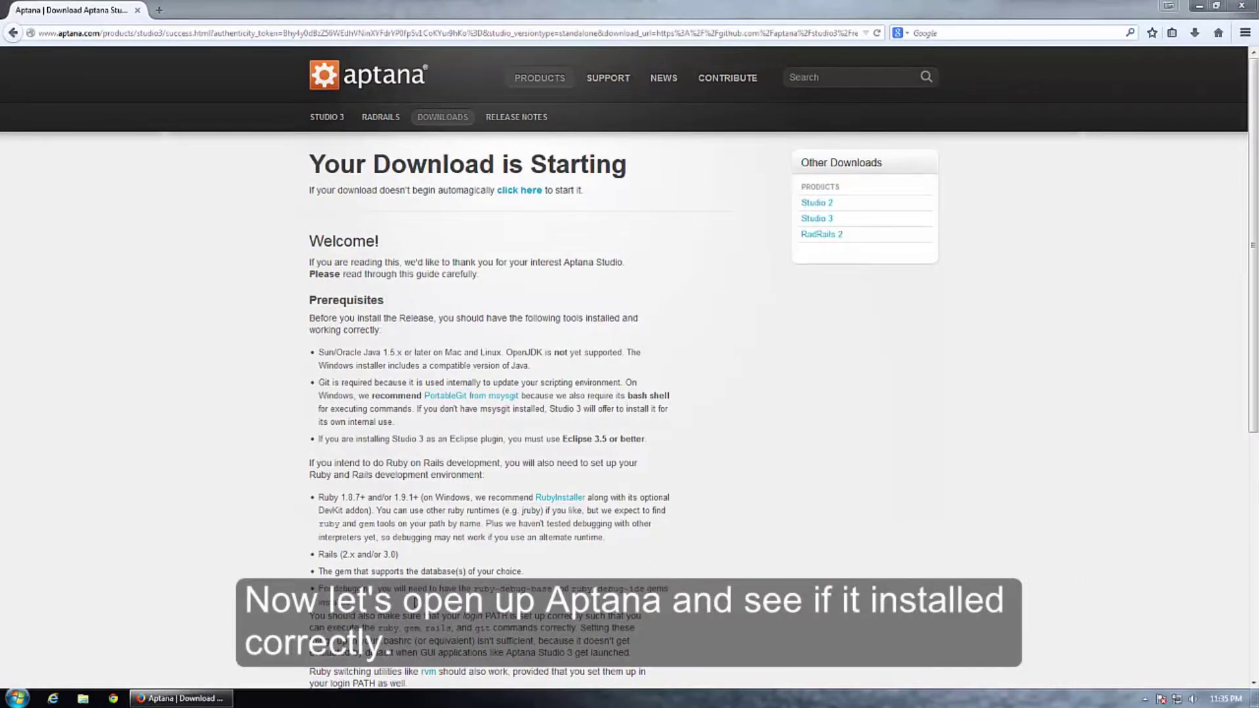
- Launch Aptana Studio and create a Ruby project named BasicProject from the Default Project template
click(10, 697)
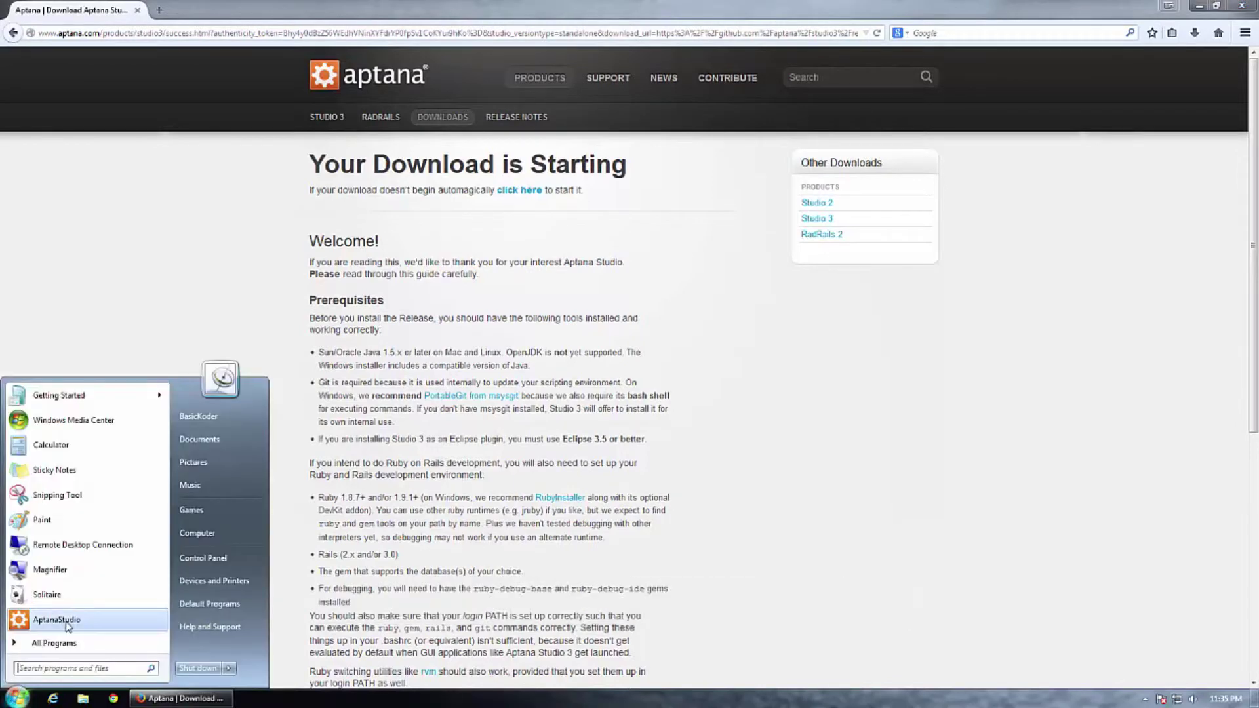
click(67, 628)
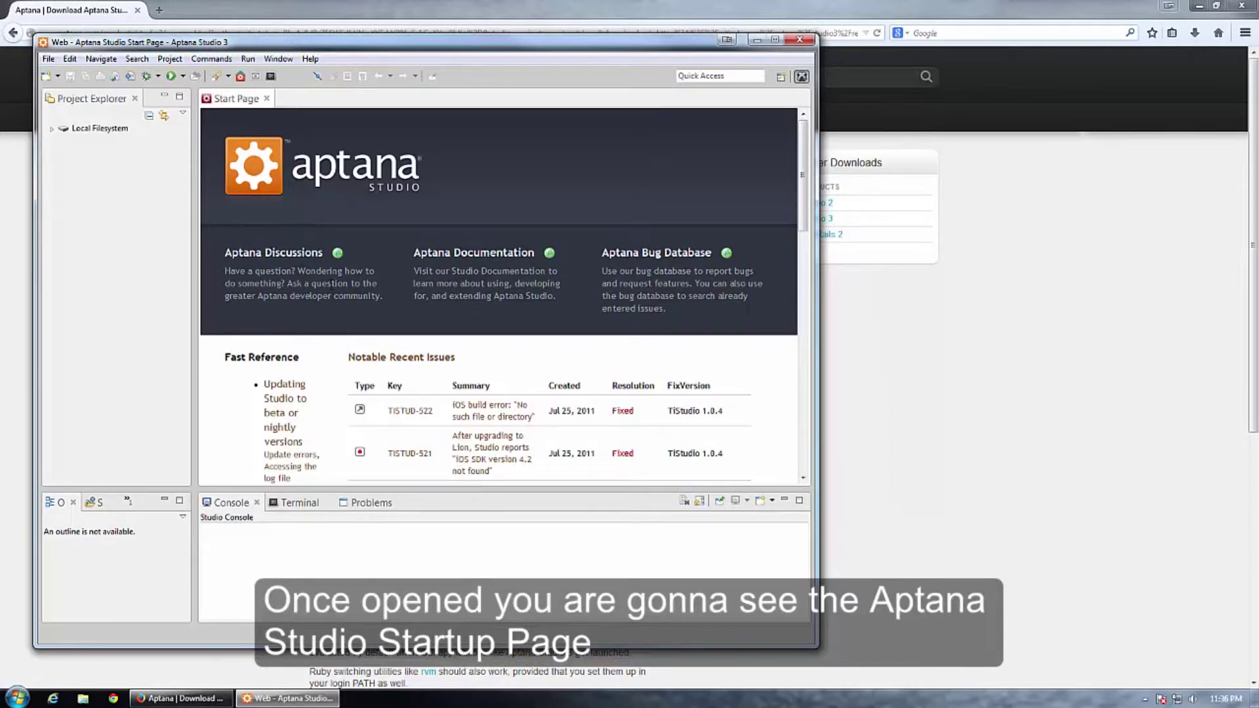
click(48, 61)
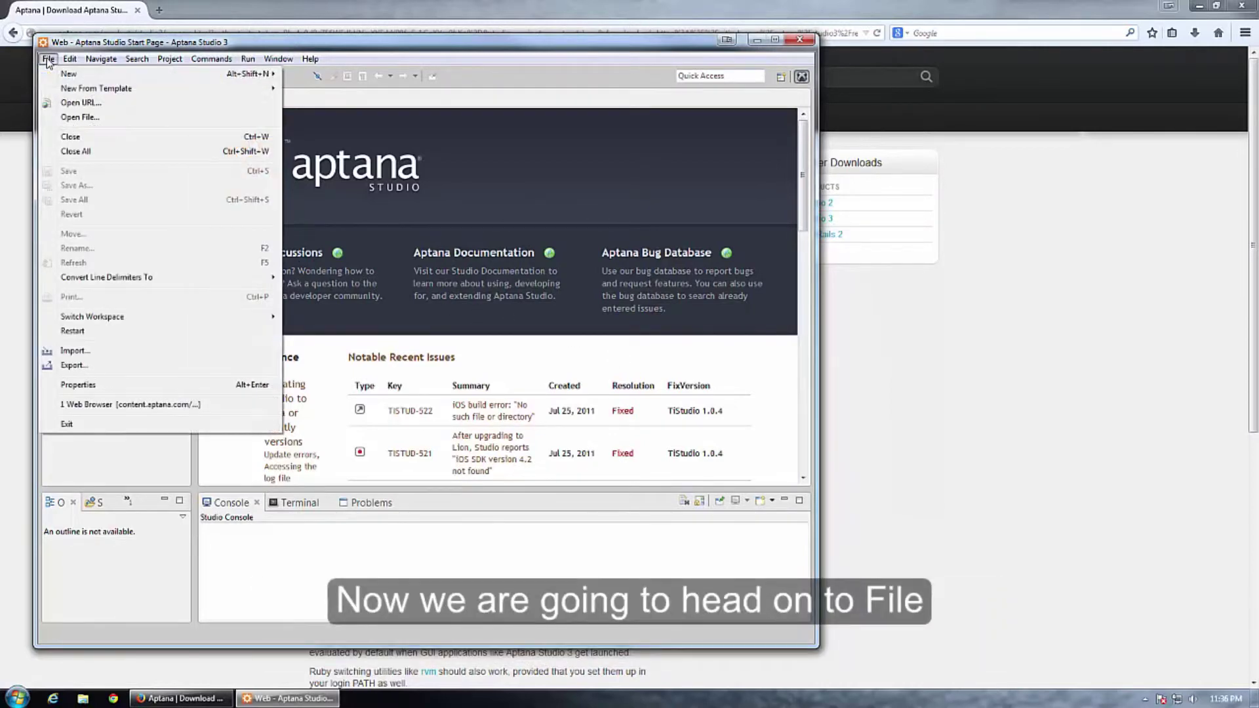
mouse_move(79, 74)
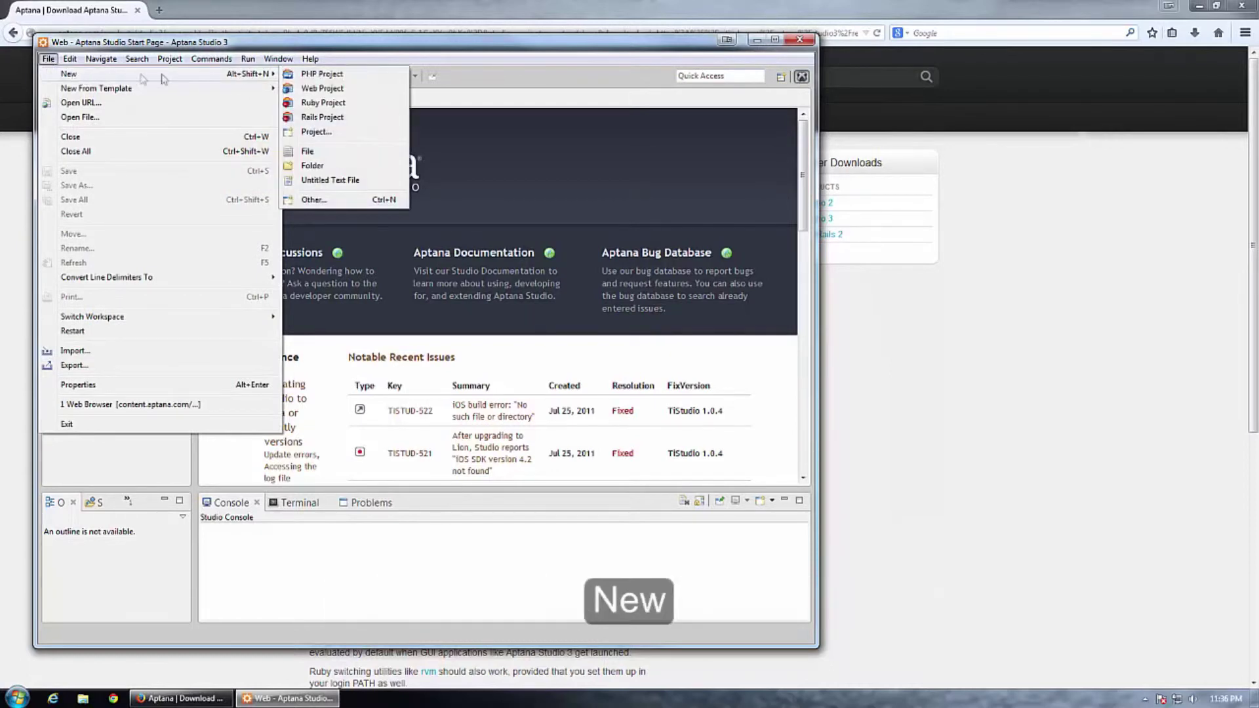
click(341, 103)
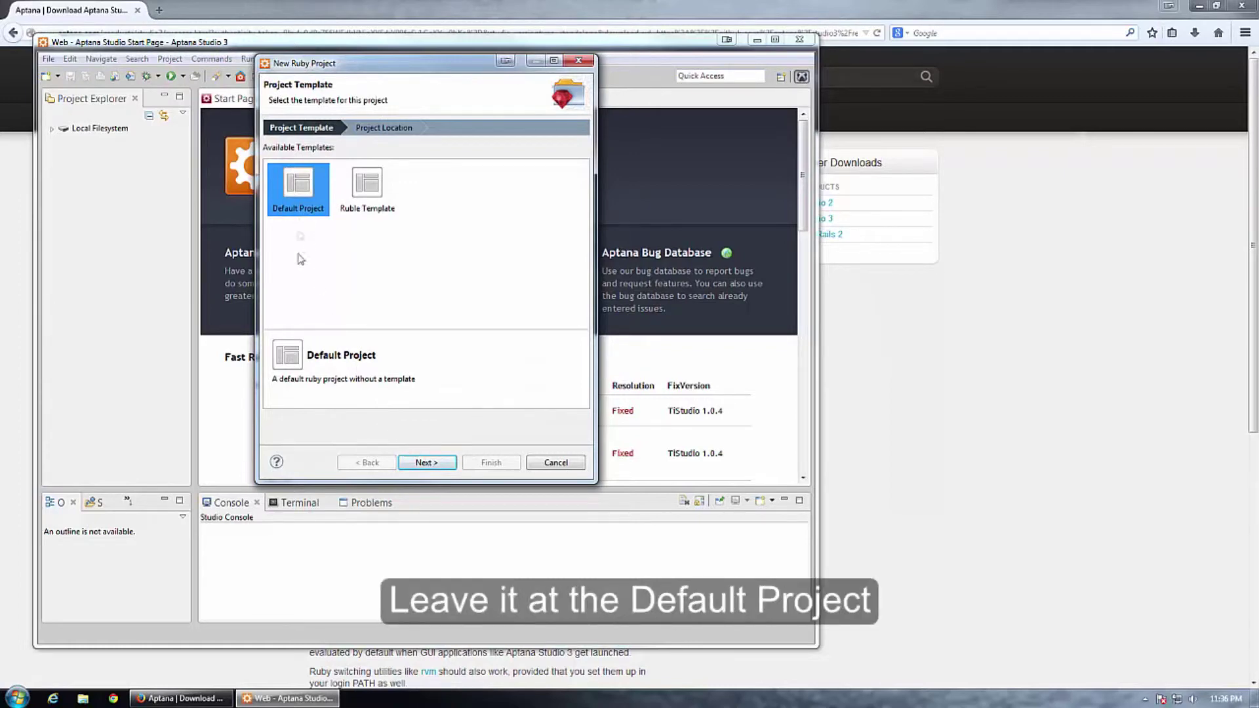
click(427, 463)
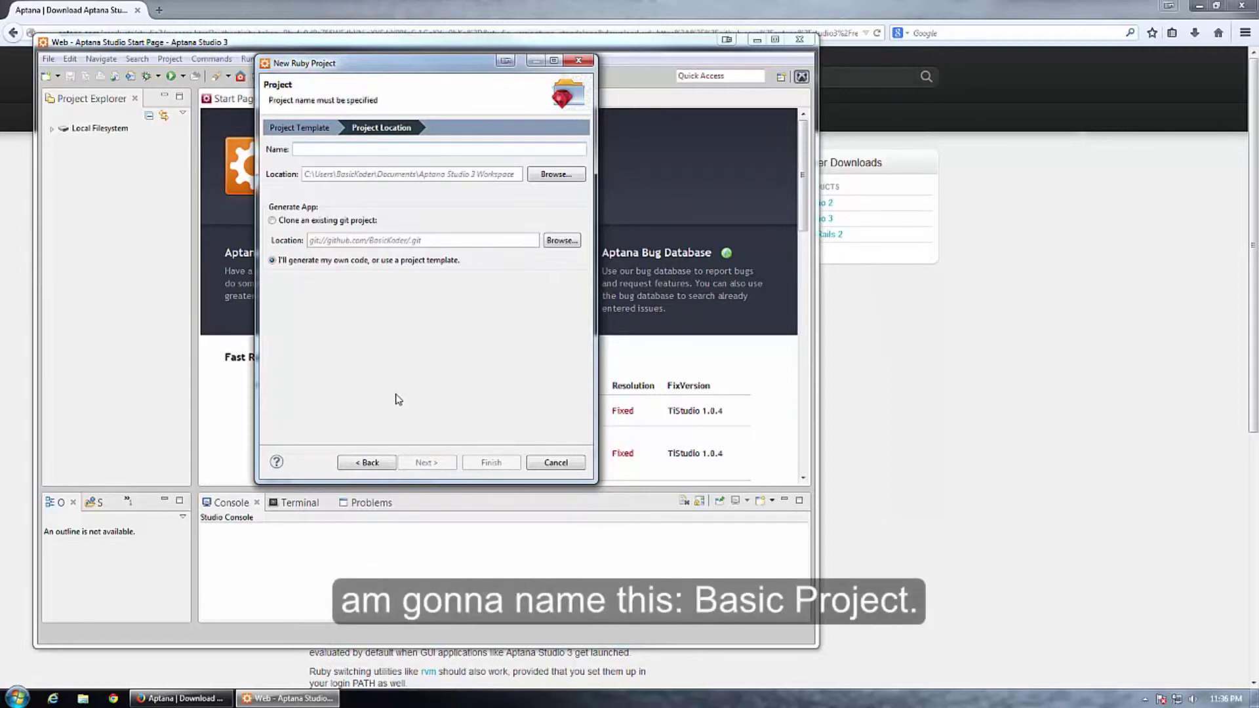
text(Basic)
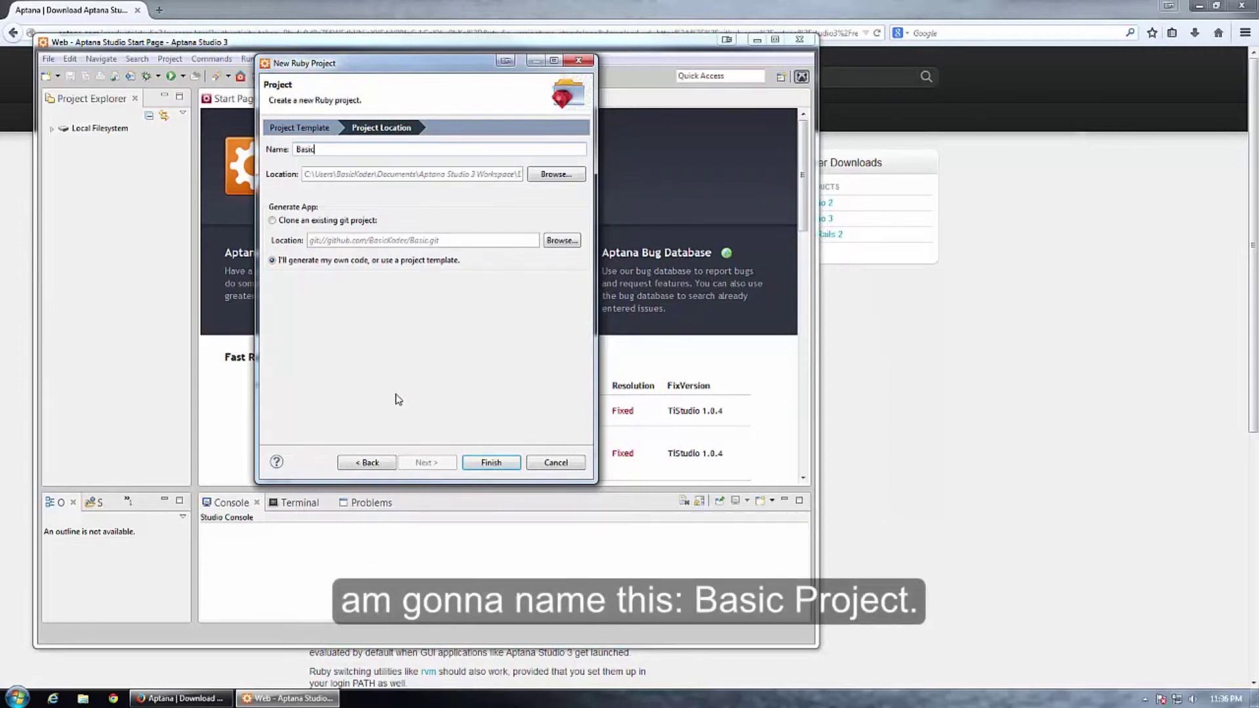
text(Project)
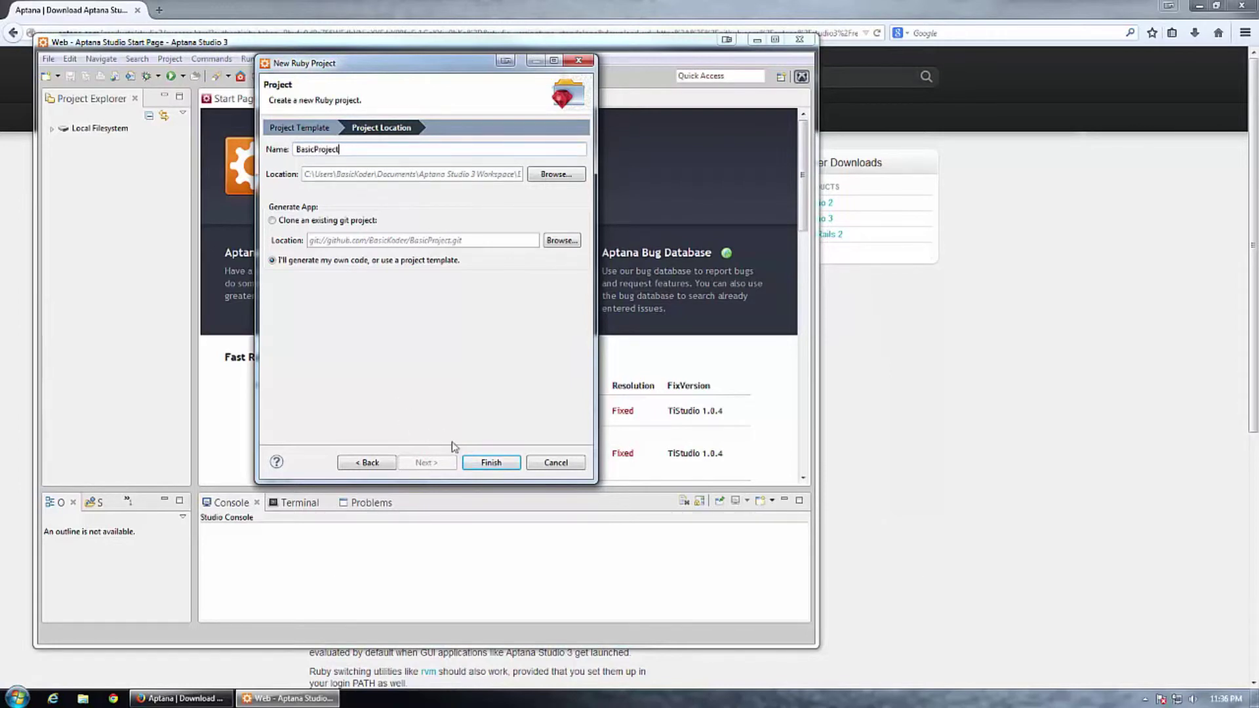
click(489, 462)
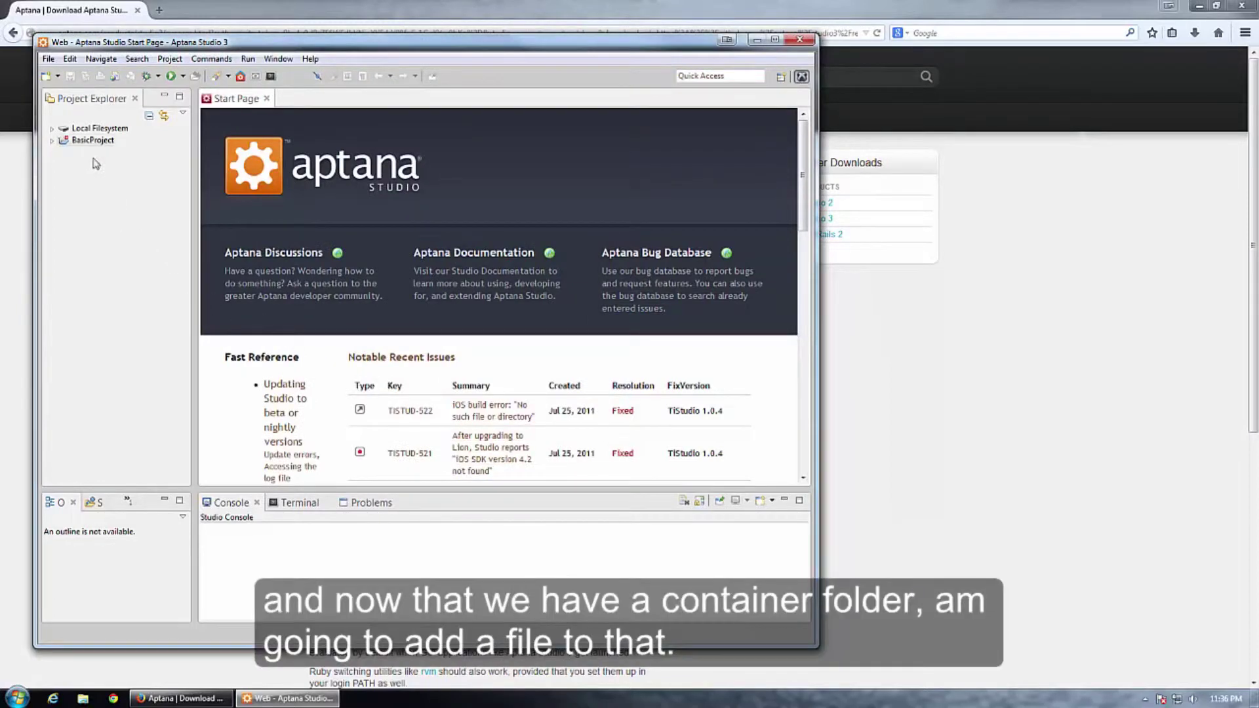
- Add a new file named basictest.rb to the BasicProject folder
click(80, 141)
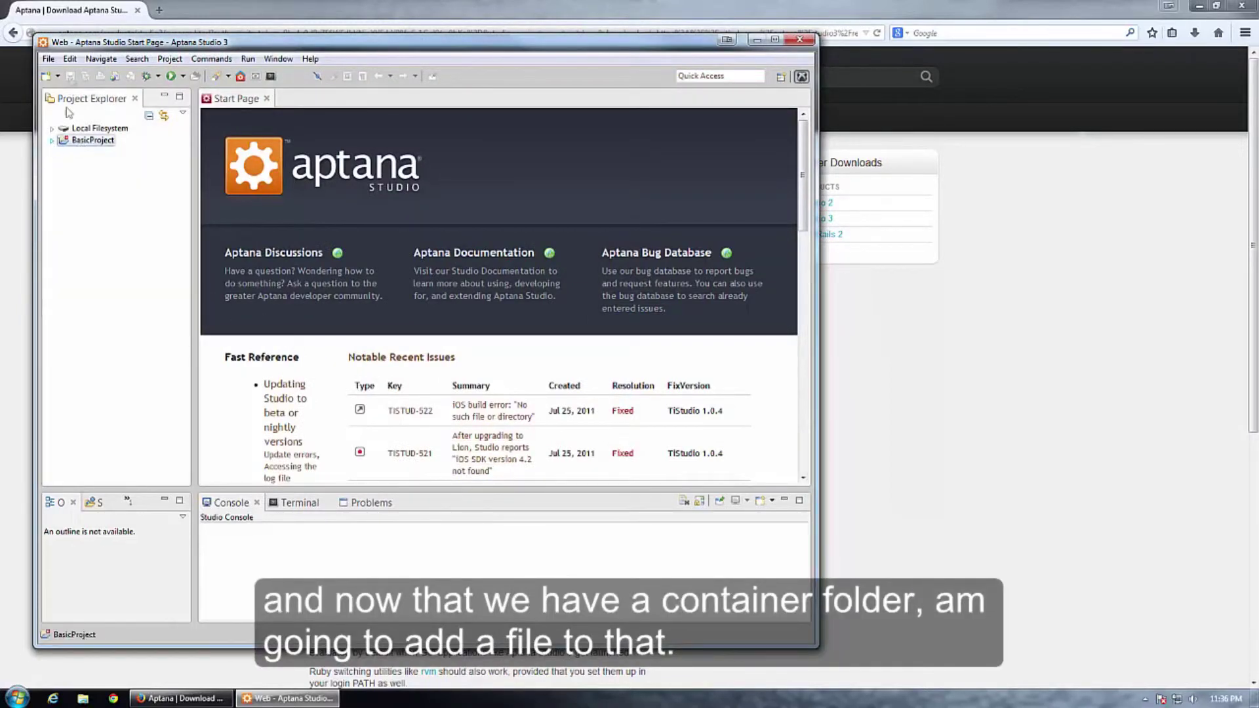
click(50, 60)
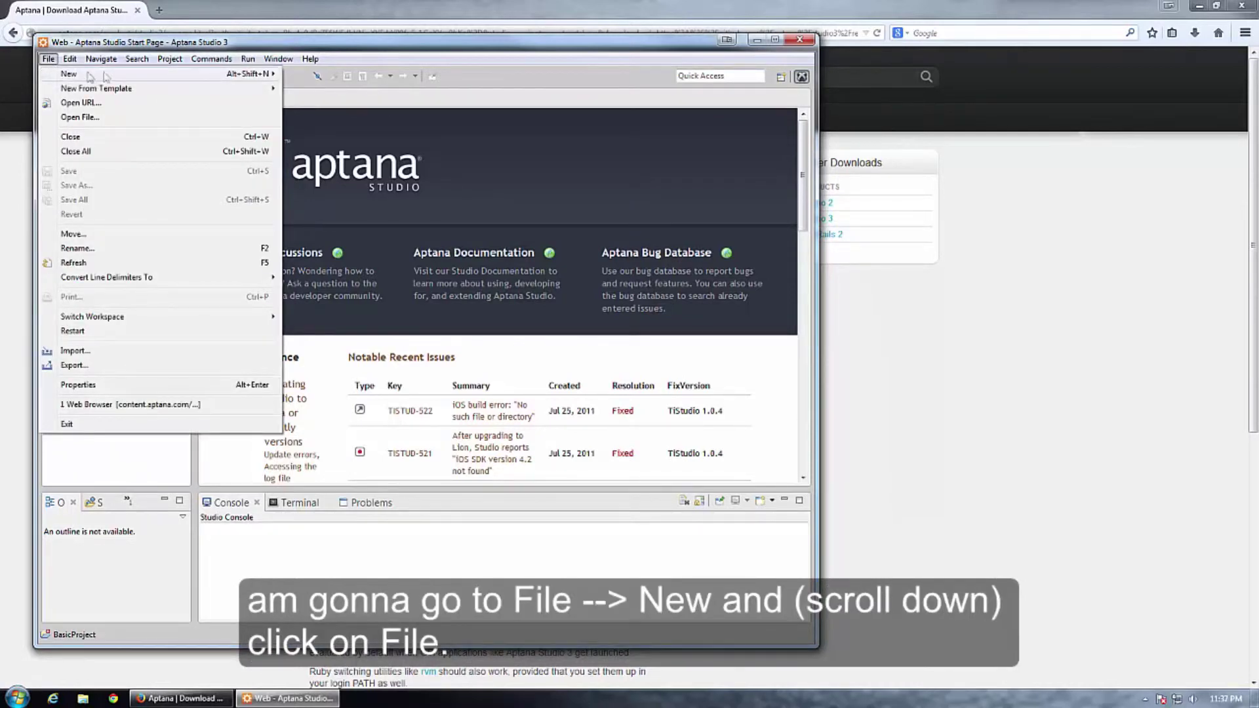
mouse_move(170, 74)
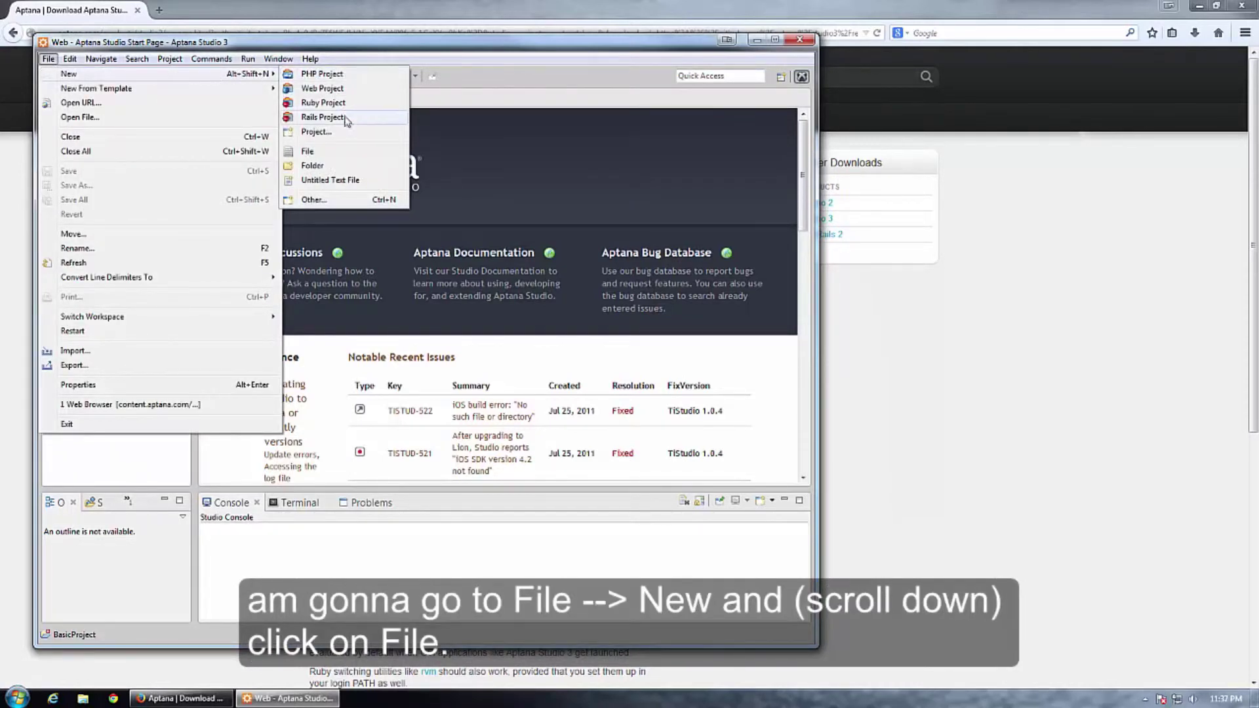
click(307, 152)
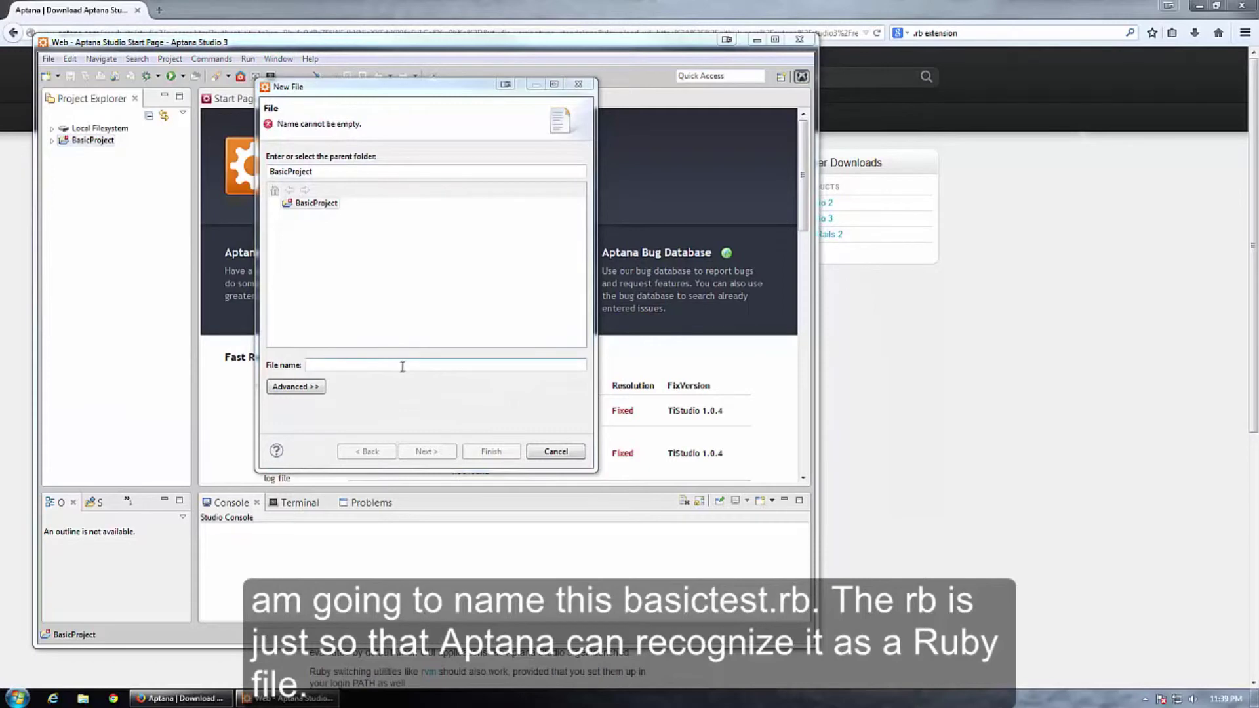
click(402, 366)
text(ba)
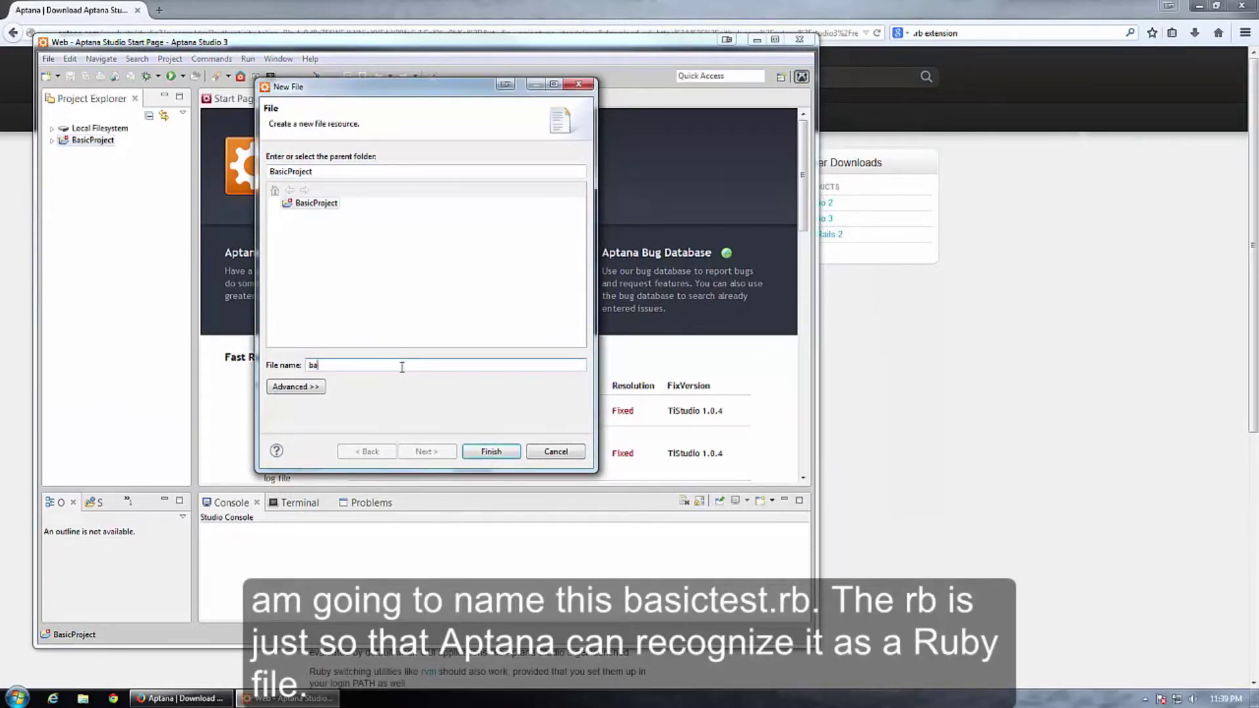
text(sictest.rb)
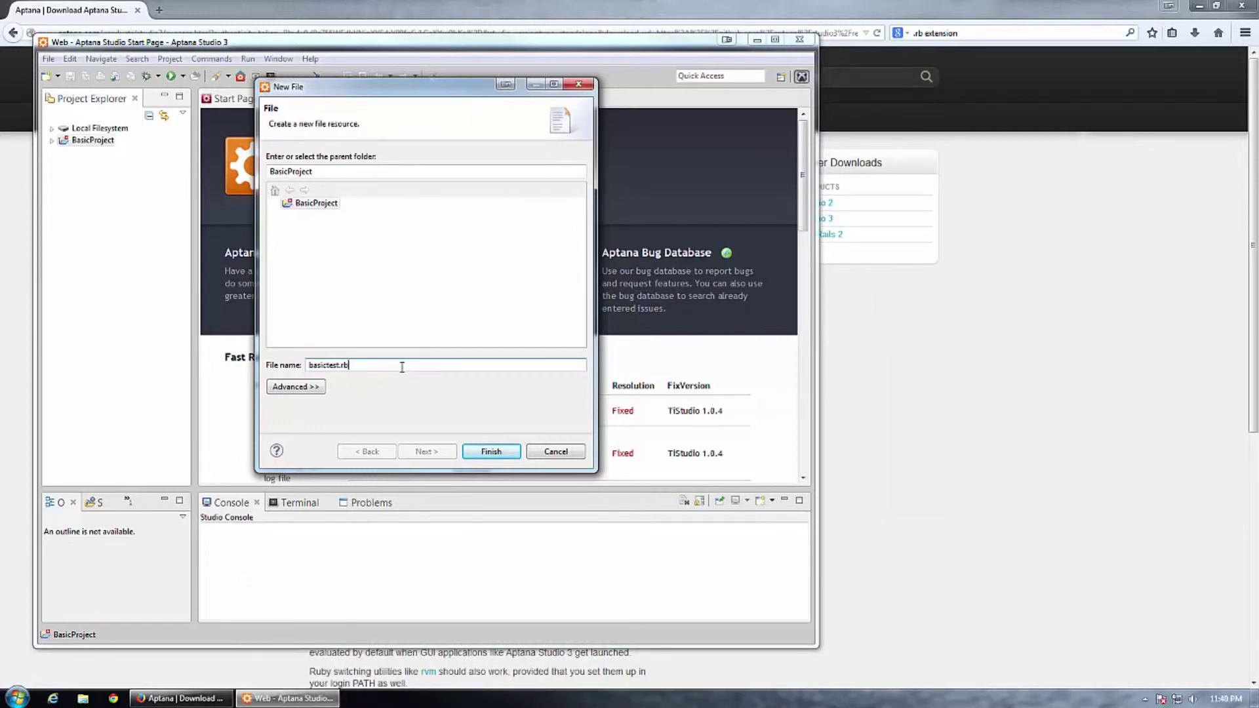
click(492, 452)
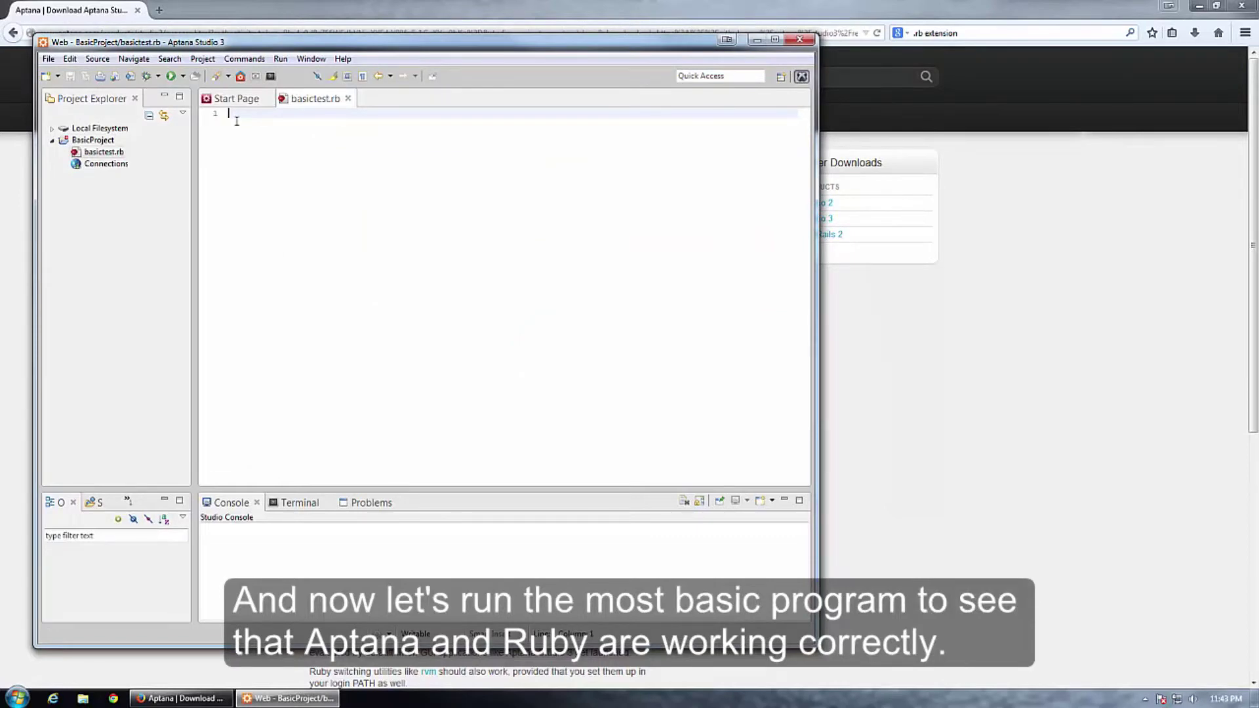
- Write the line puts "Hello World!" in basictest.rb
text(puts)
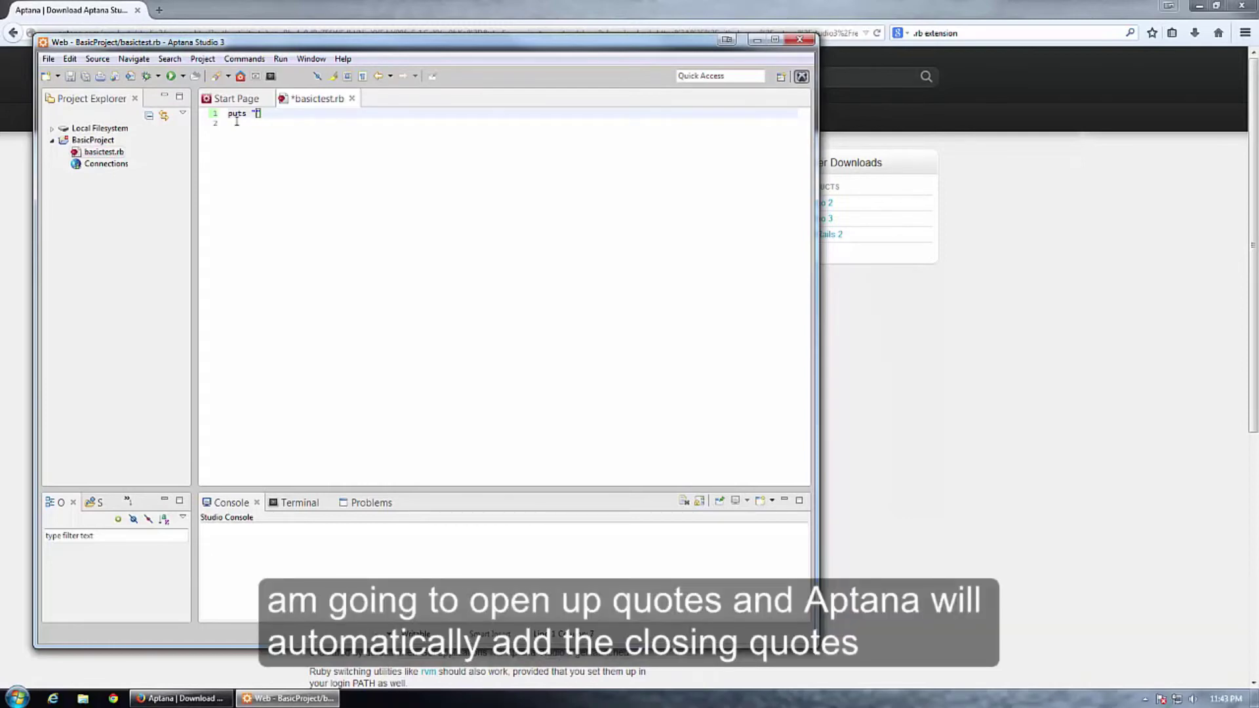
text(Hellow)
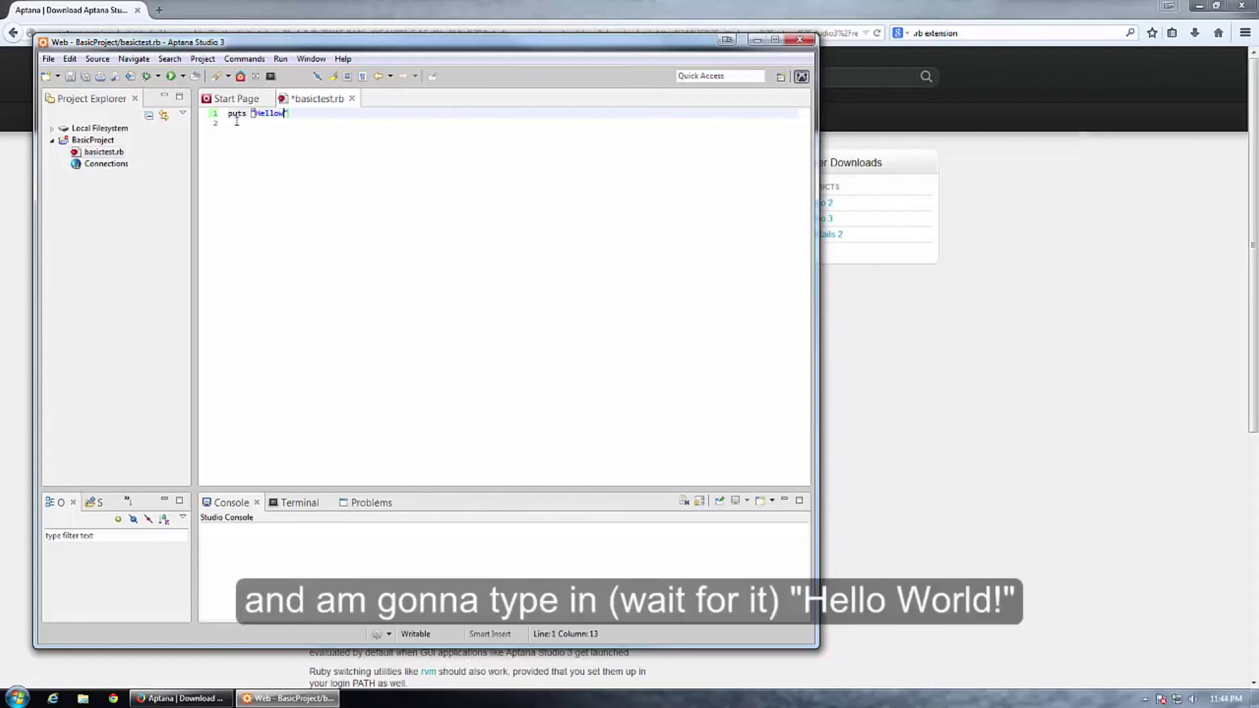
text(World!)
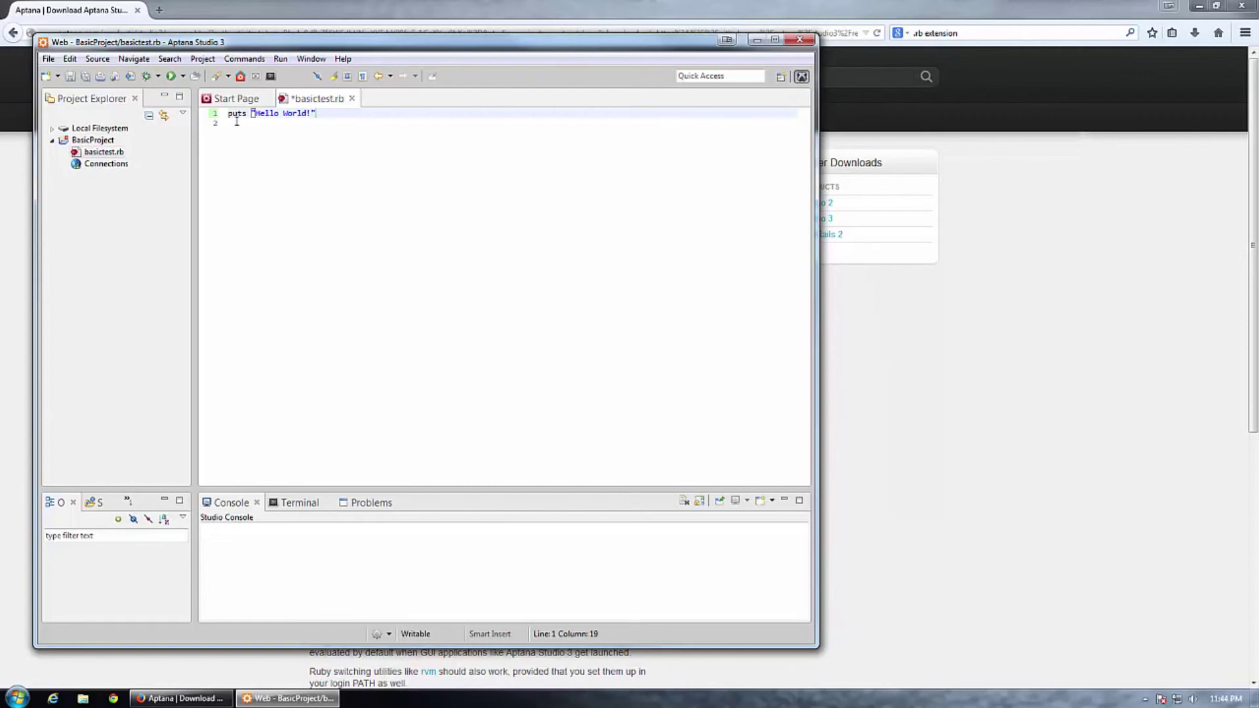
- Run basictest.rb, saving its changes, and check the output in the console
click(172, 77)
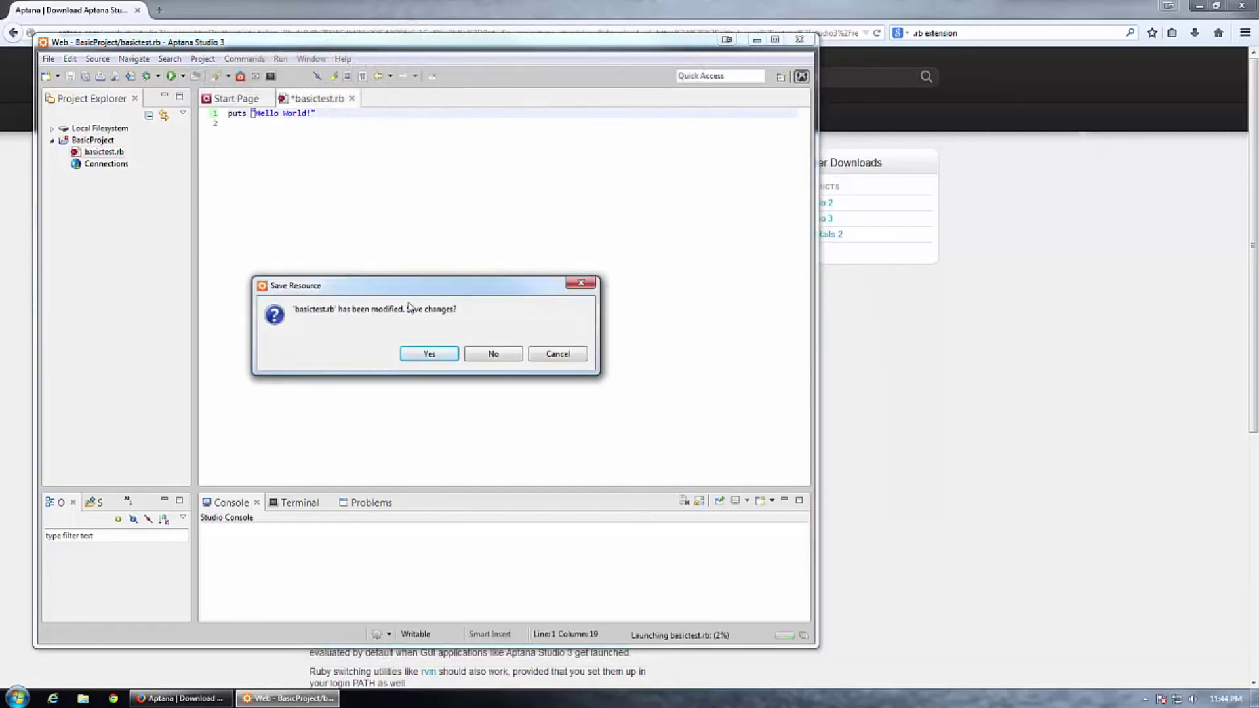
click(430, 355)
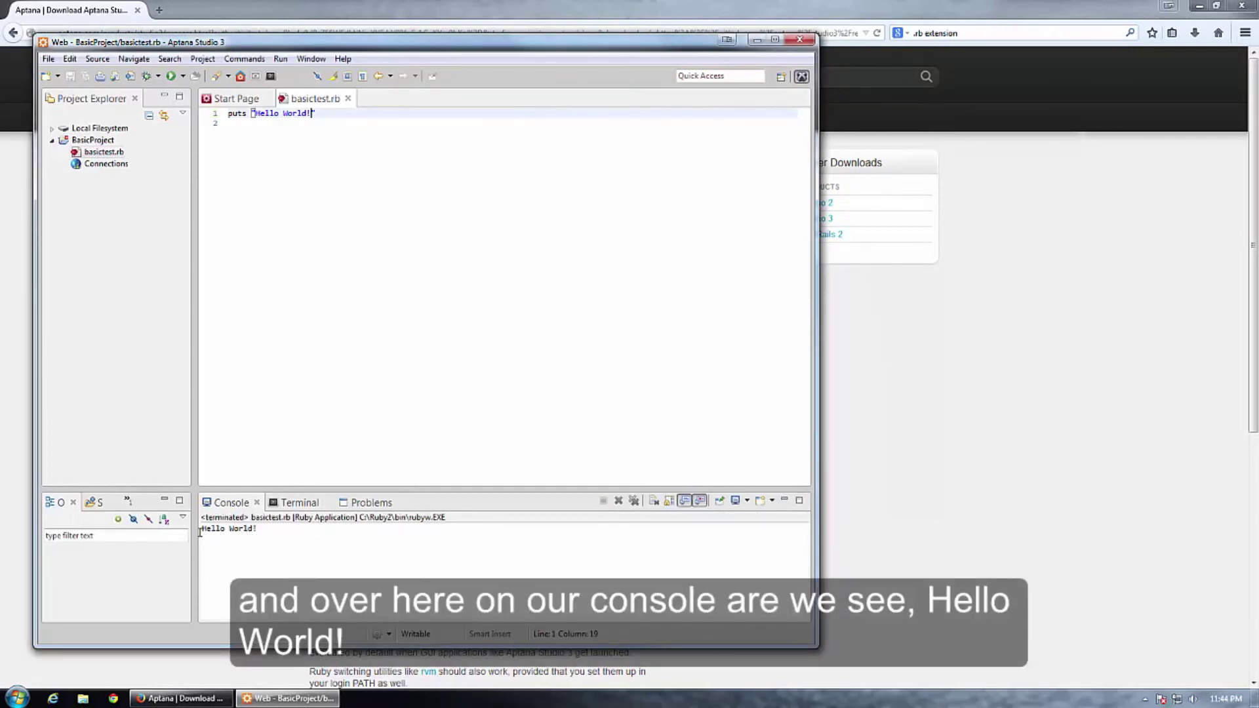
click(271, 533)
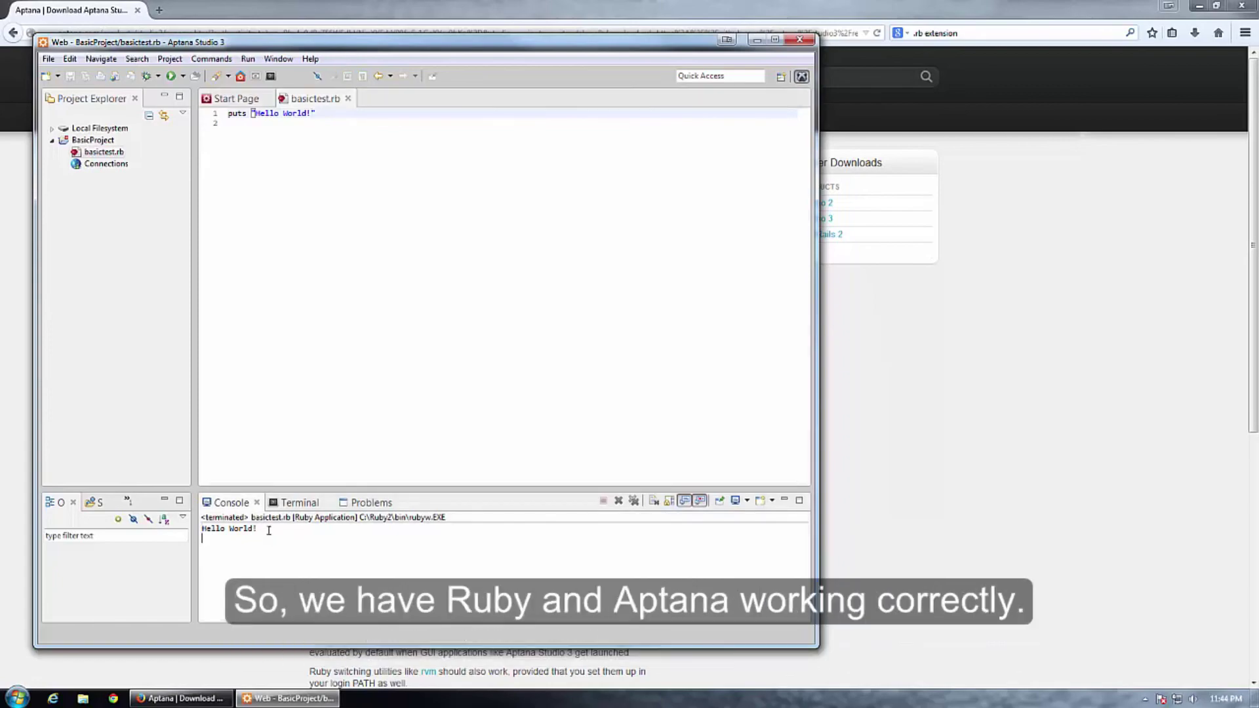